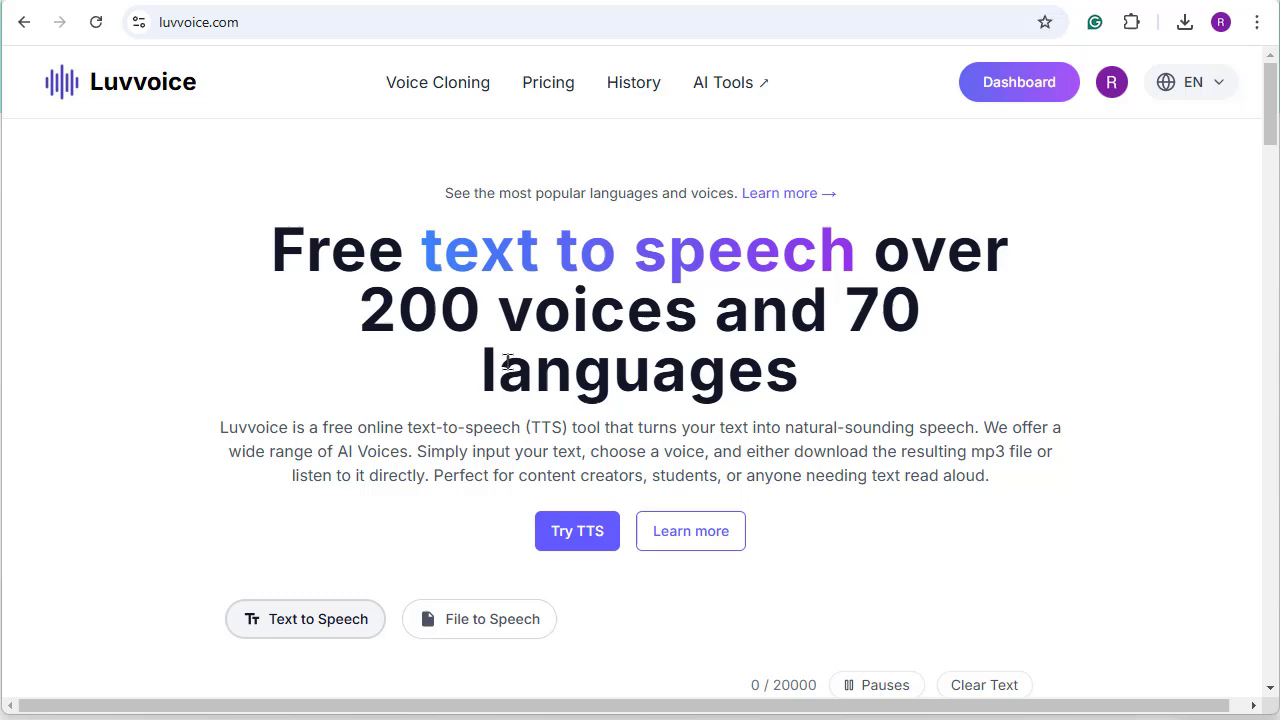
Step: Open the pricing page and compare the monthly and yearly prices and features of the Free, Basic and Pro plans
click(556, 90)
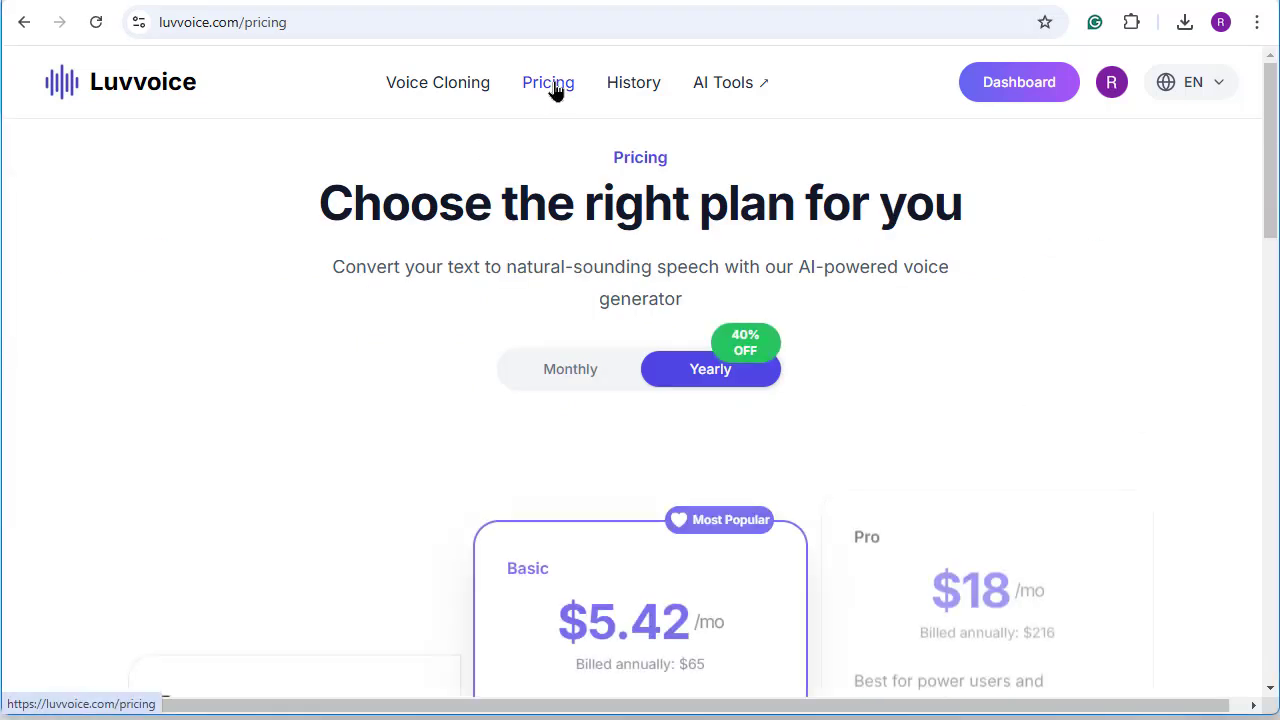
scroll(447, 325, down, 1)
click(580, 277)
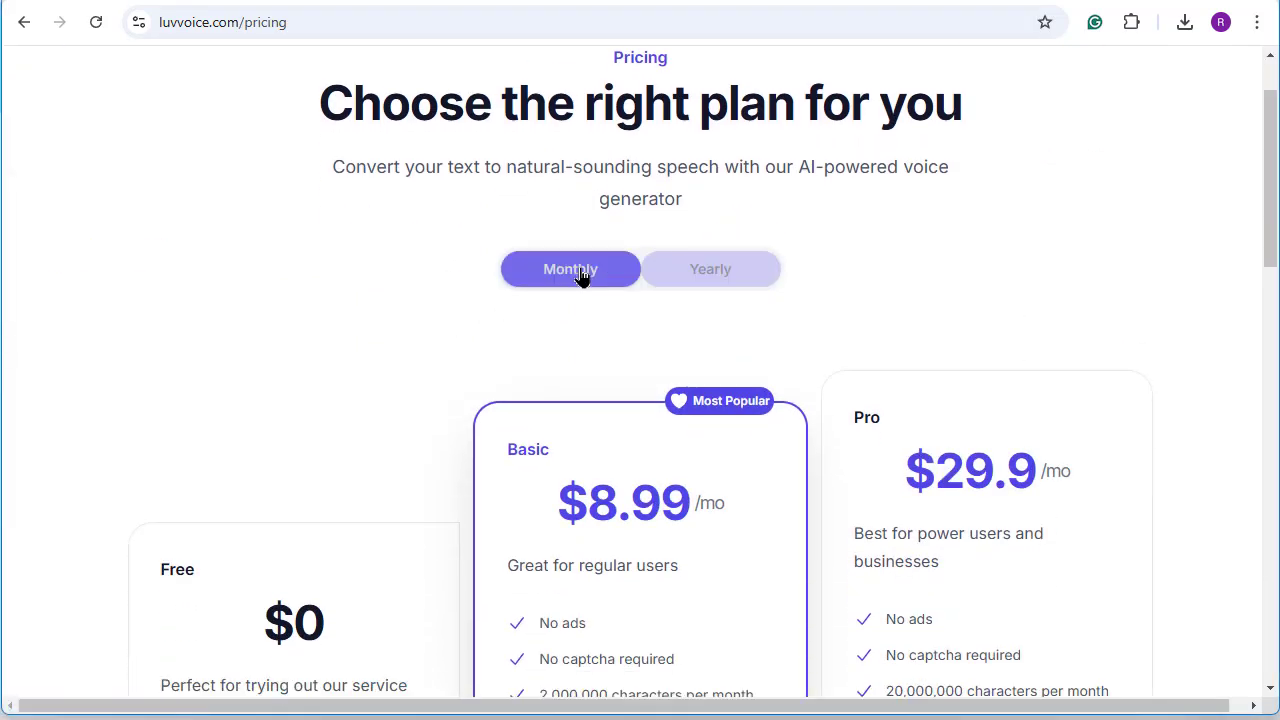
scroll(837, 329, down, 2)
scroll(671, 320, down, 2)
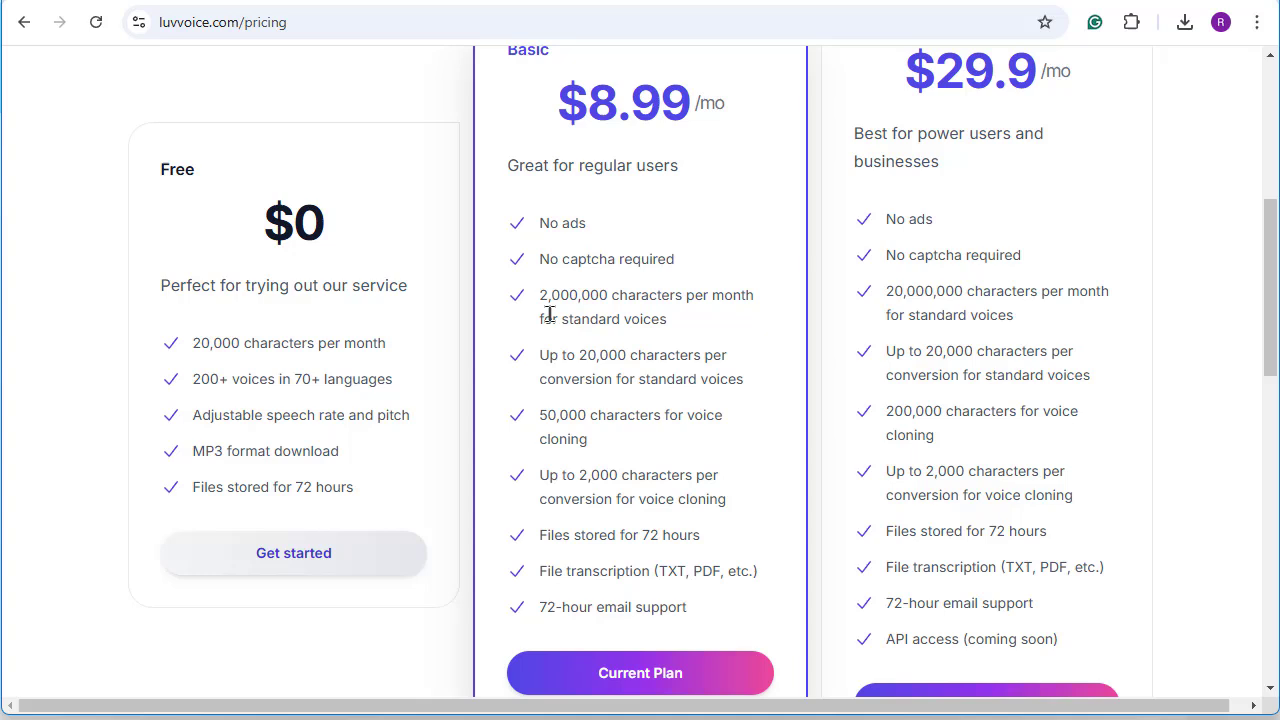
scroll(549, 314, up, 2)
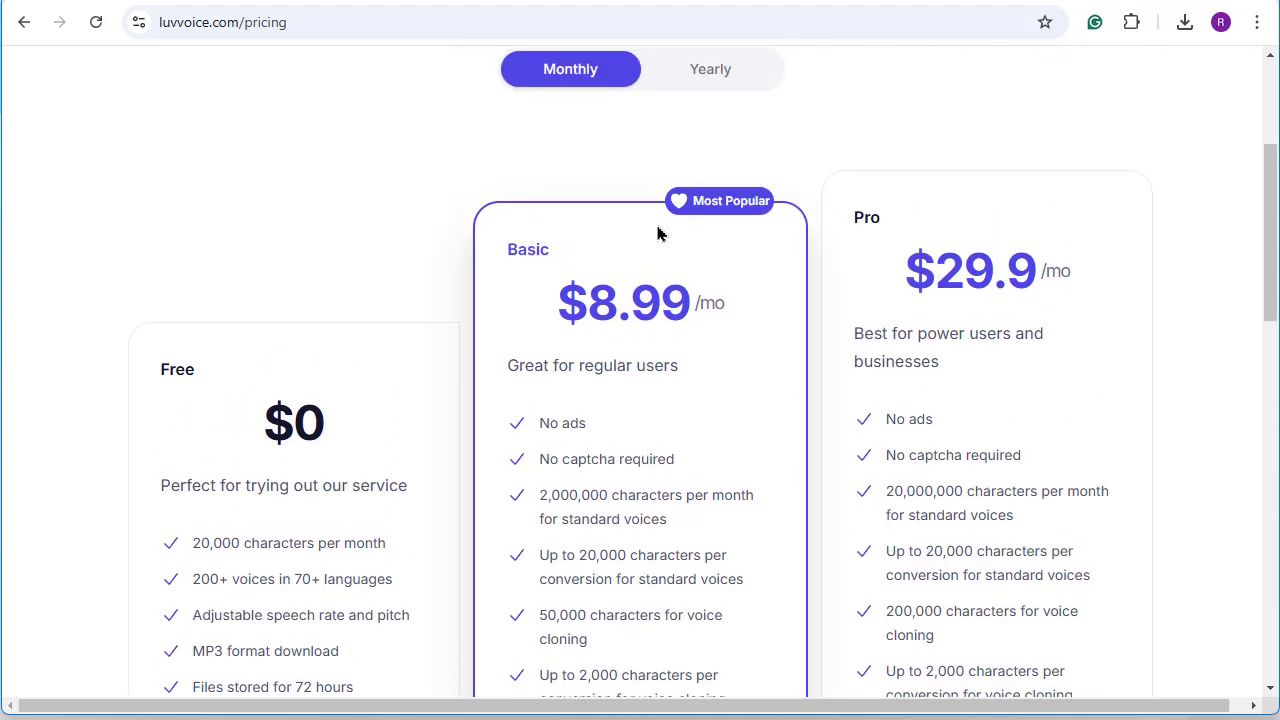
click(720, 76)
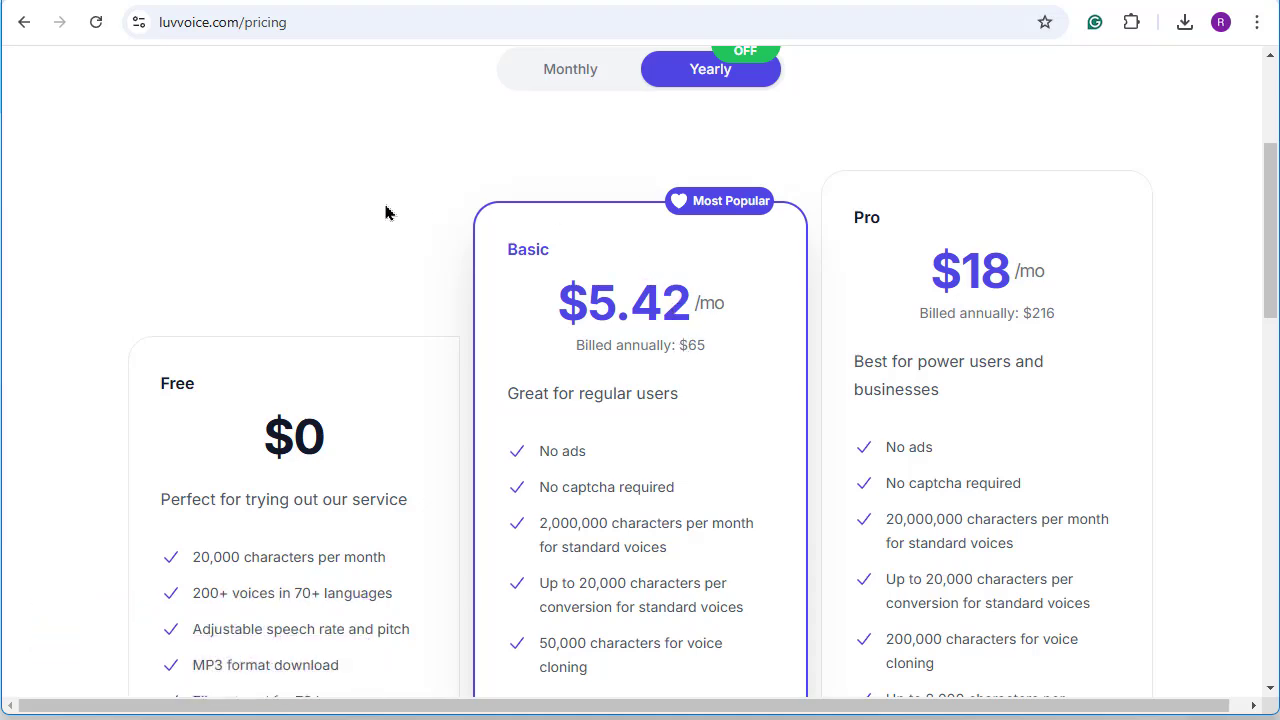
scroll(386, 207, up, 3)
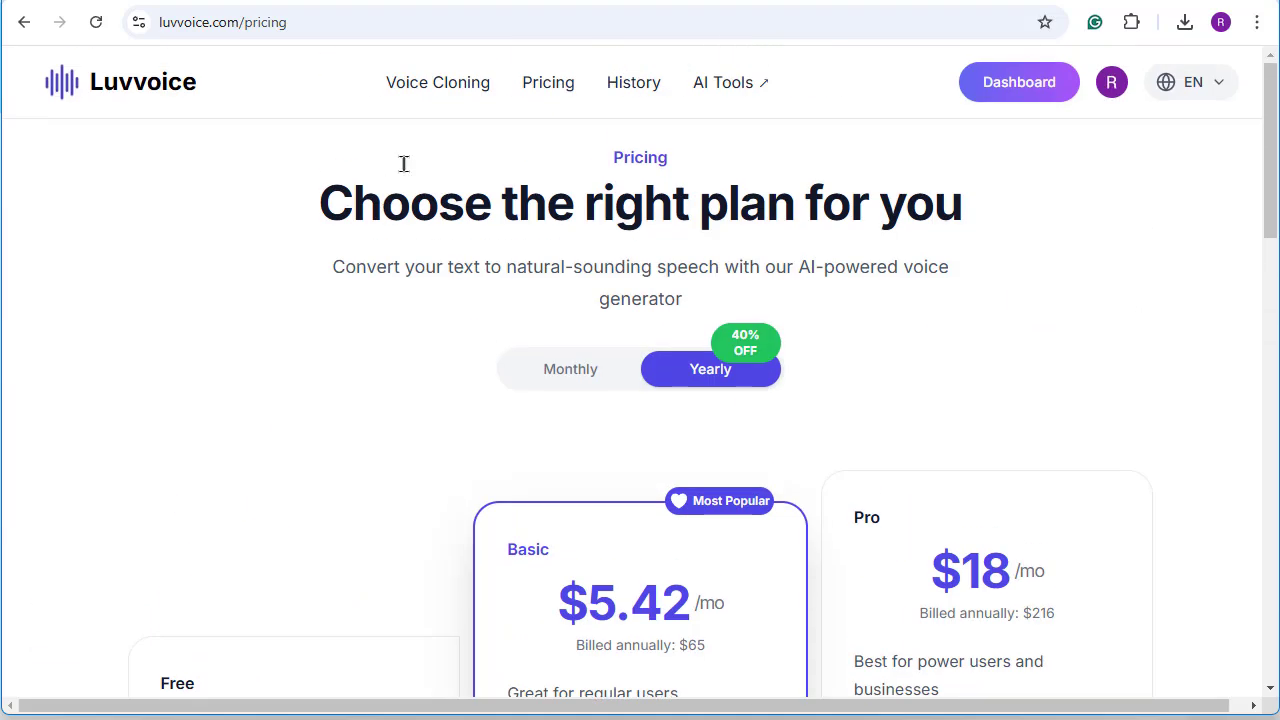
Step: Upload PSYC 104 Workbook A Fall 2025 Chapter 1.docx for file-to-speech conversion and extract its text
click(137, 92)
scroll(421, 342, down, 3)
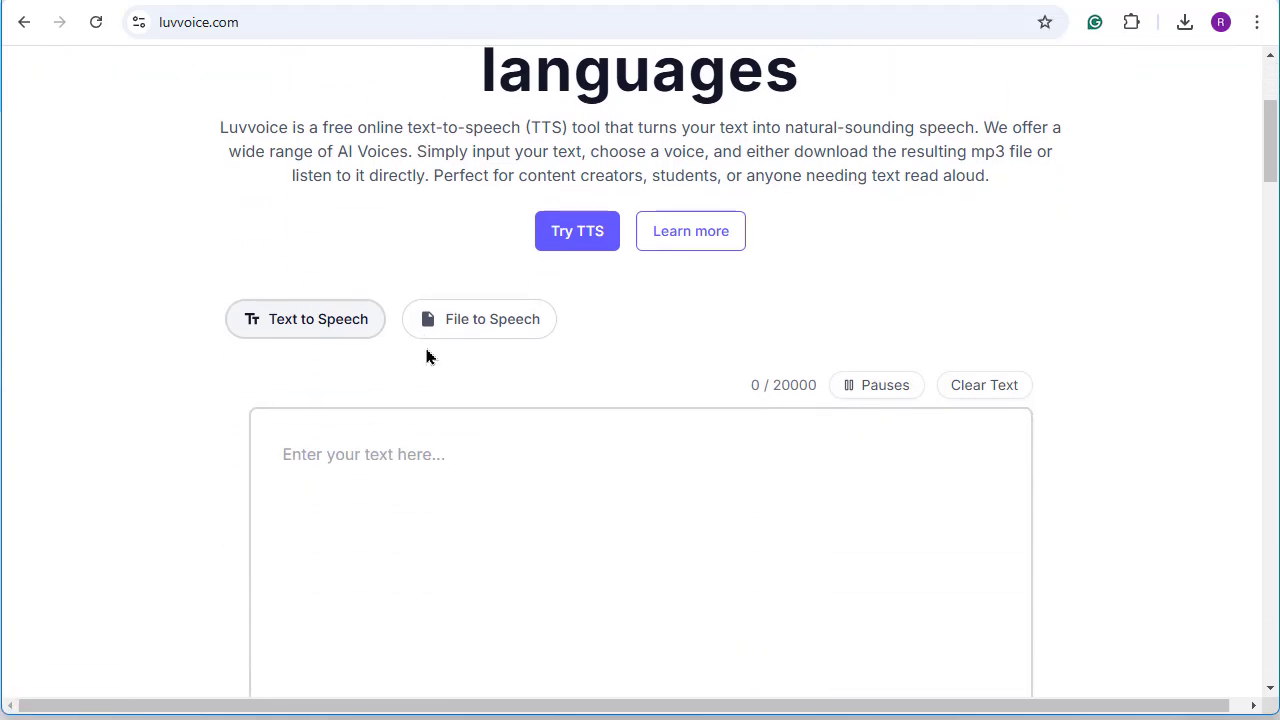
click(476, 329)
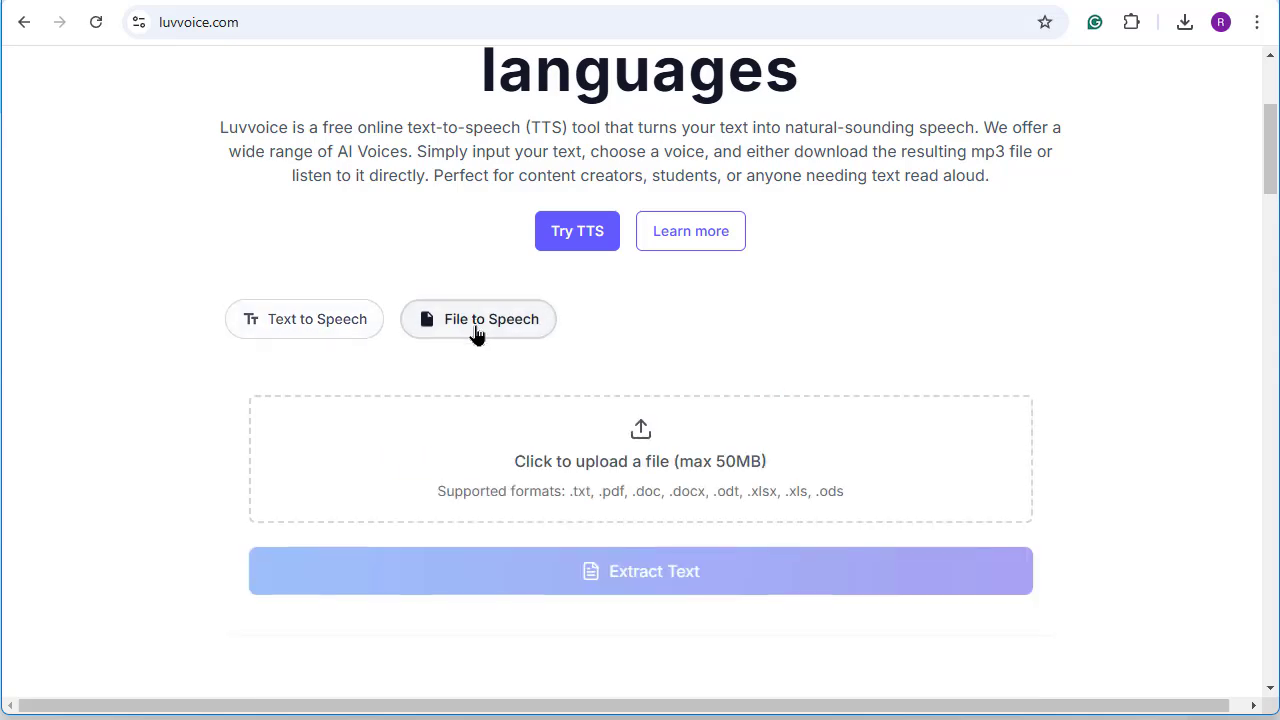
click(574, 446)
click(357, 215)
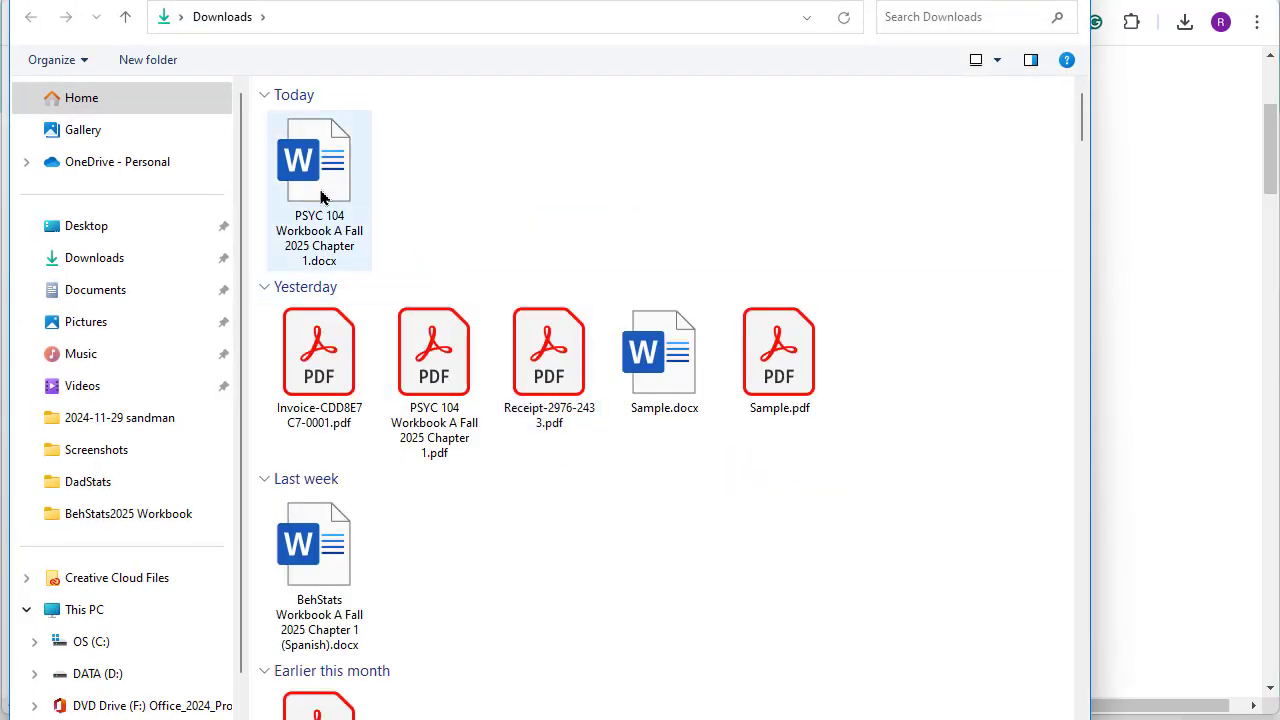
key(Return)
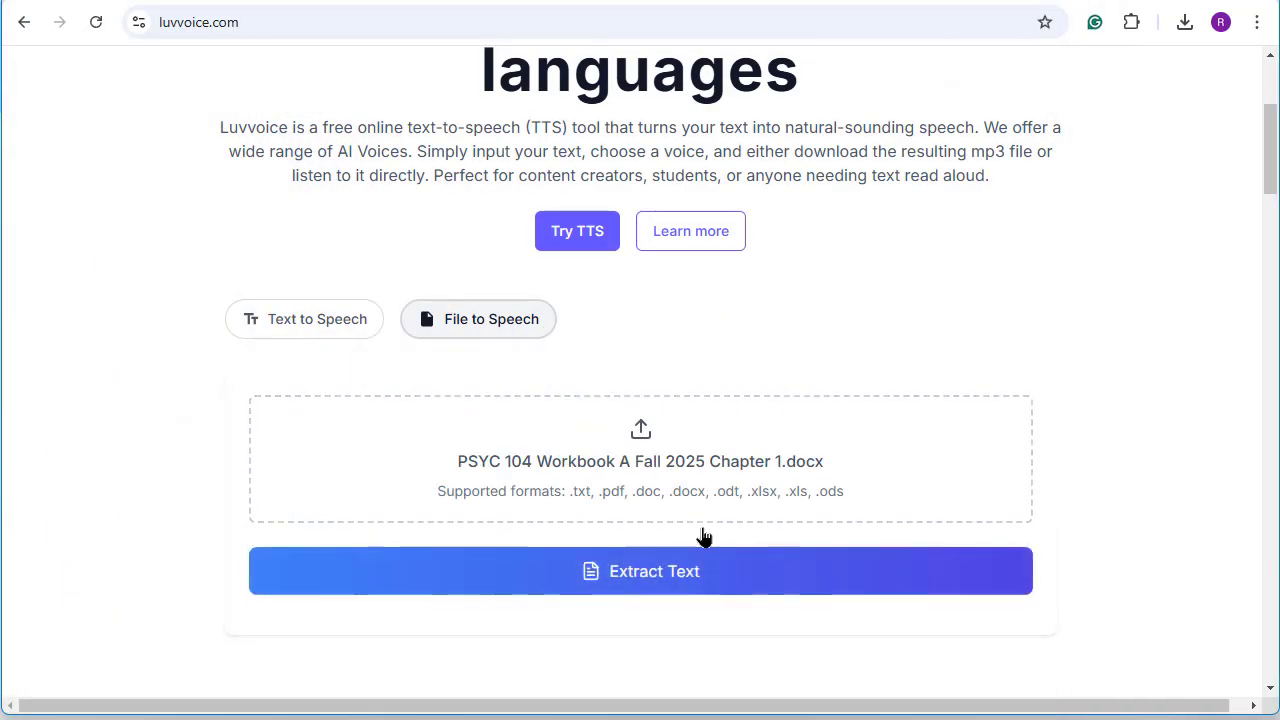
click(620, 577)
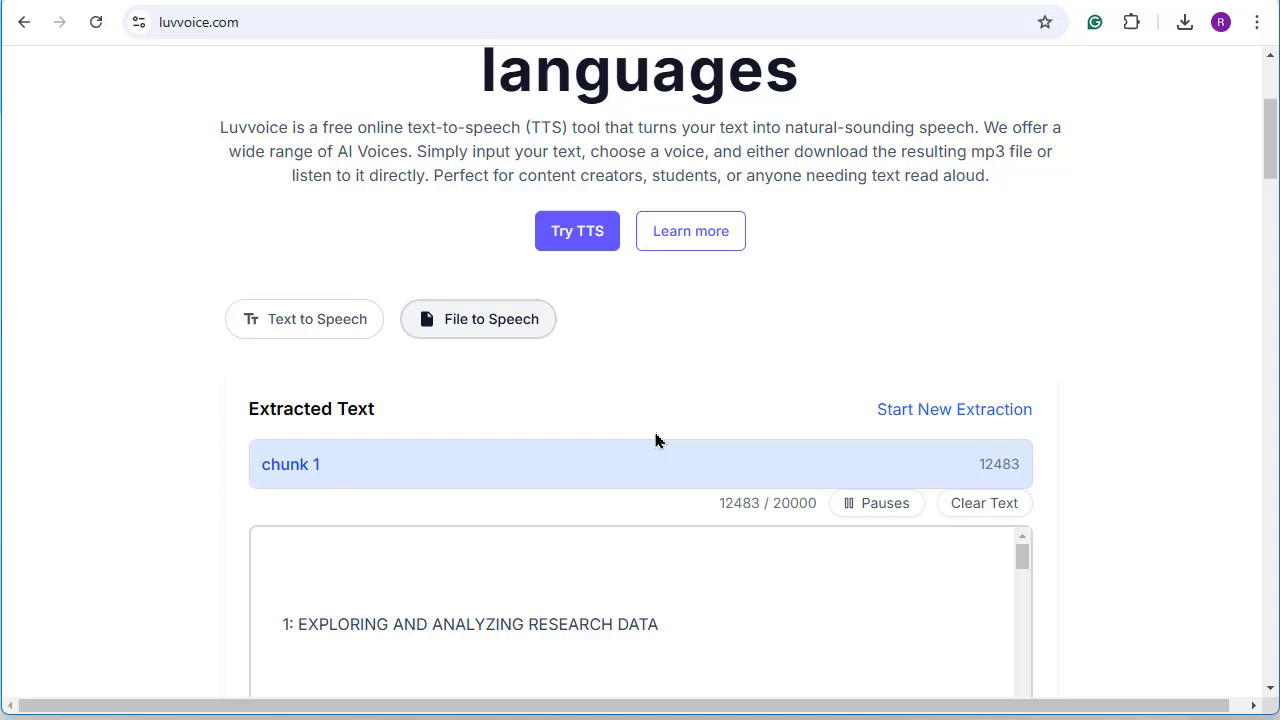
Step: Delete all extracted text below the "Descriptive Statistics and Graphs" heading through the end of the chapter
scroll(694, 354, down, 3)
scroll(696, 350, down, 10)
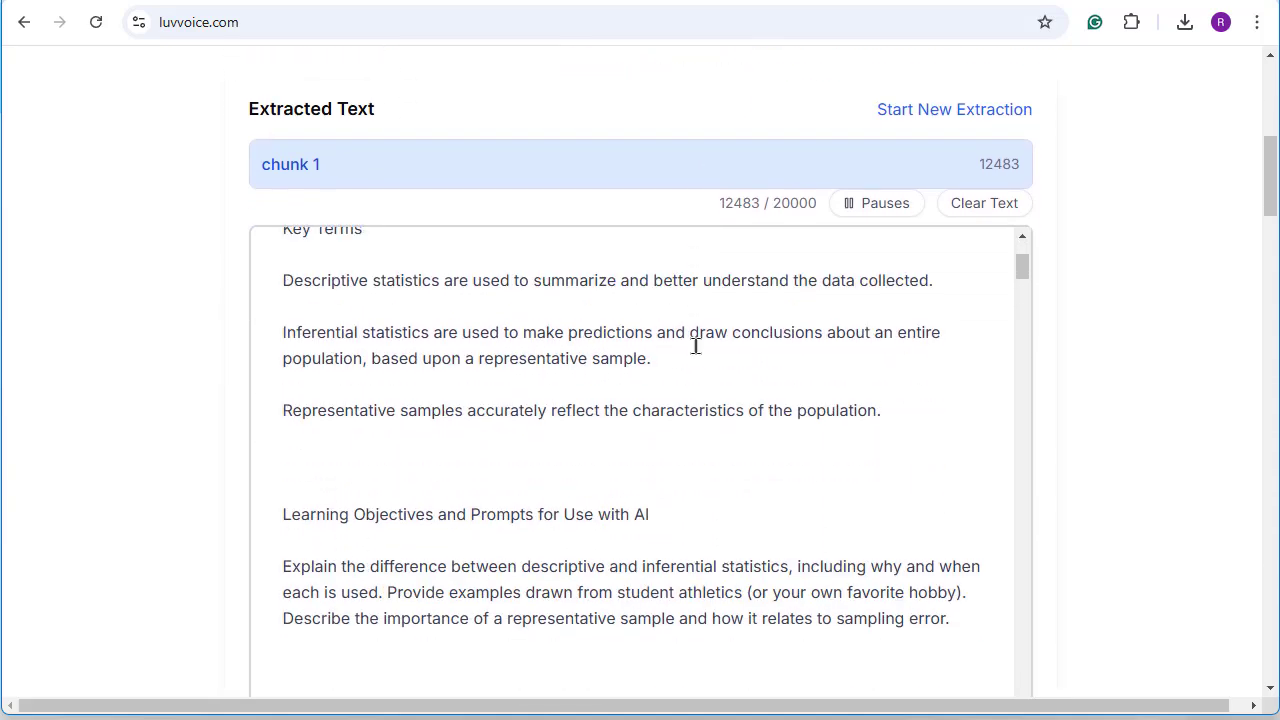
scroll(695, 345, up, 3)
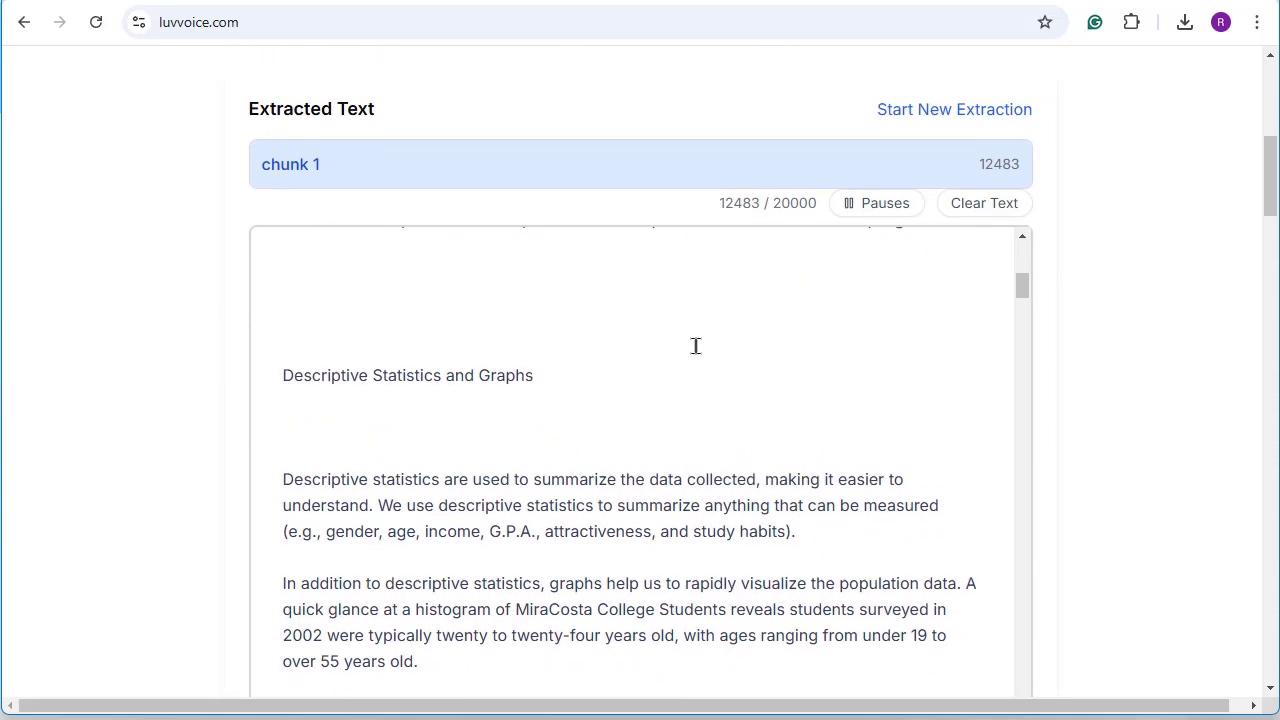
scroll(694, 346, down, 1)
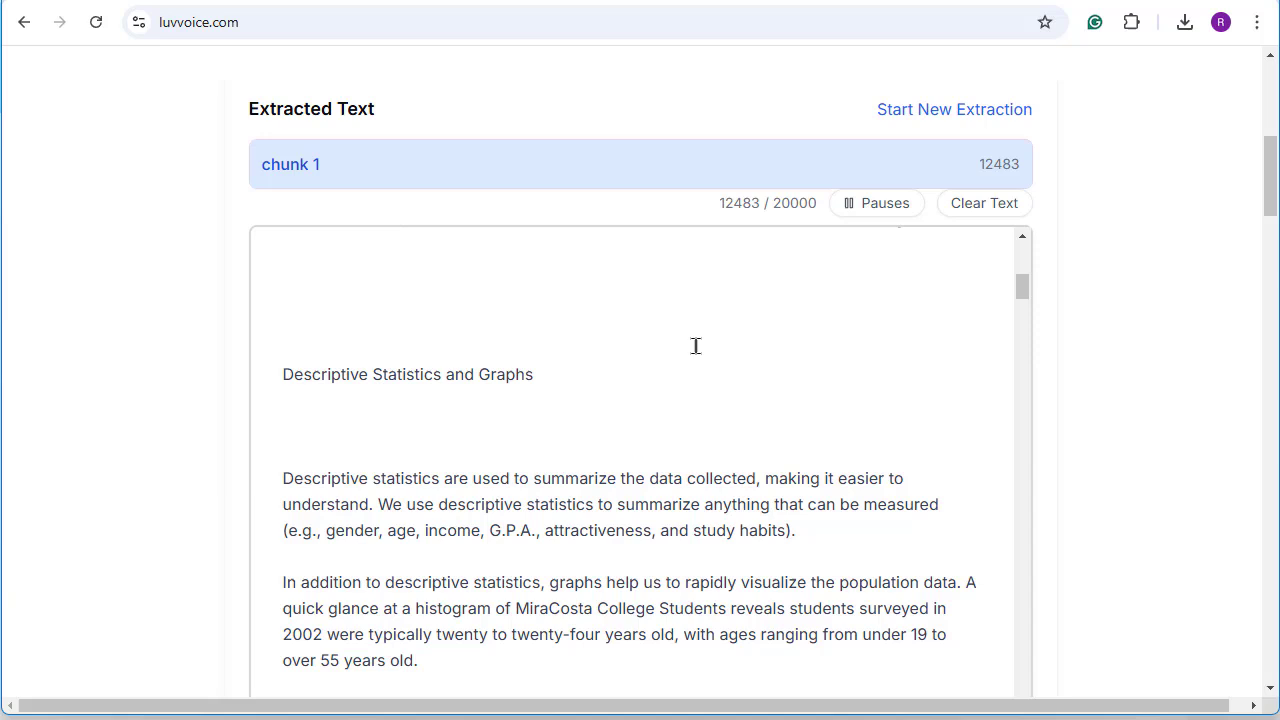
click(295, 449)
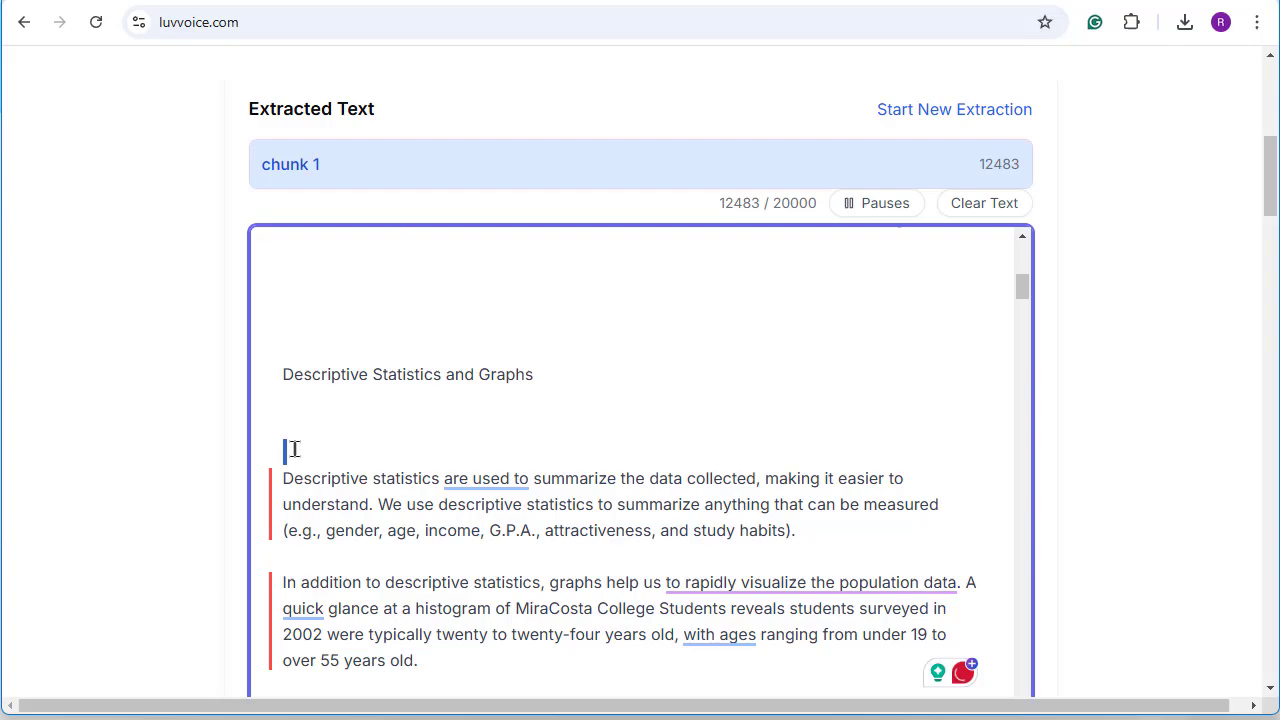
key(shift+Down)
key(shift+Down)
key(shift+Down)
key(shift+Down)
key(shift+Down)
key(shift+Down)
key(shift+Down)
key(shift+Down)
key(shift+Down)
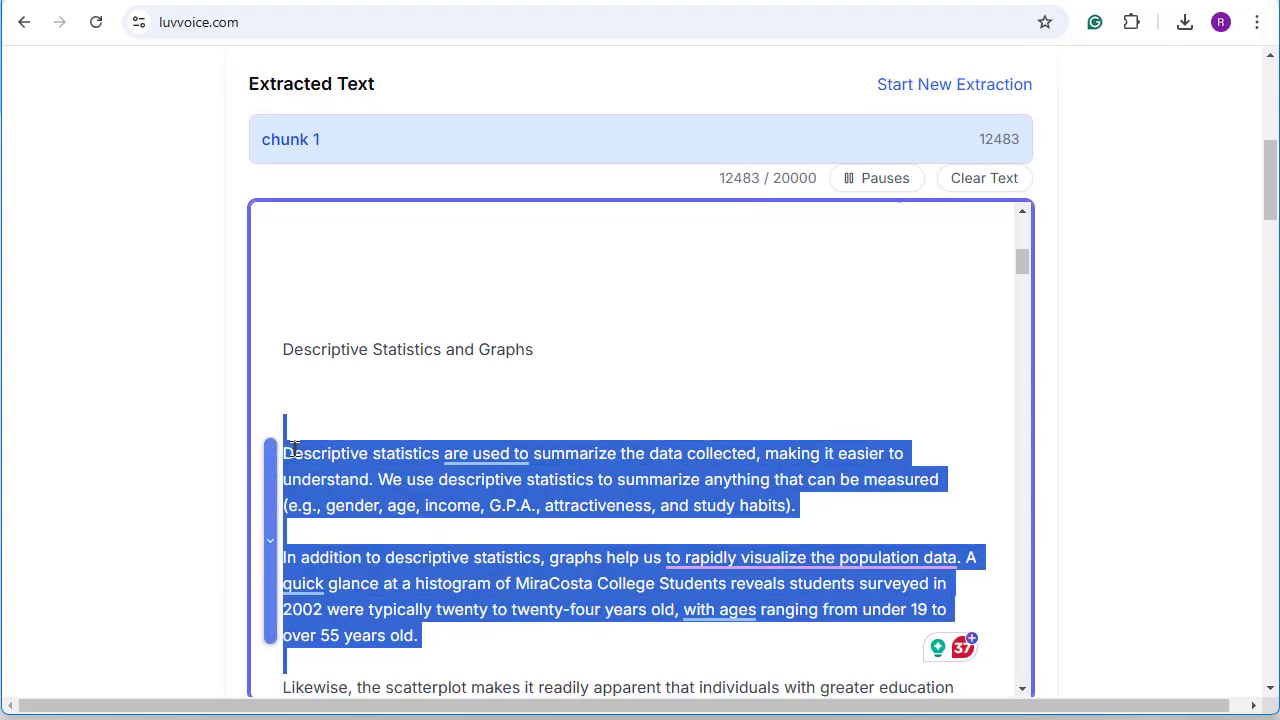
key(shift+Down)
key(shift+Down)
key(shift+Down)
key(shift+Down)
key(shift+Down)
key(shift+Down)
key(shift+Down)
key(shift+Down)
key(shift+Down)
key(shift+Down)
key(shift+Down)
key(shift+Down)
key(shift+Down)
key(shift+Down)
key(shift+Down)
key(shift+Down)
key(shift+Down)
key(shift+Down)
key(shift+Down)
key(shift+Down)
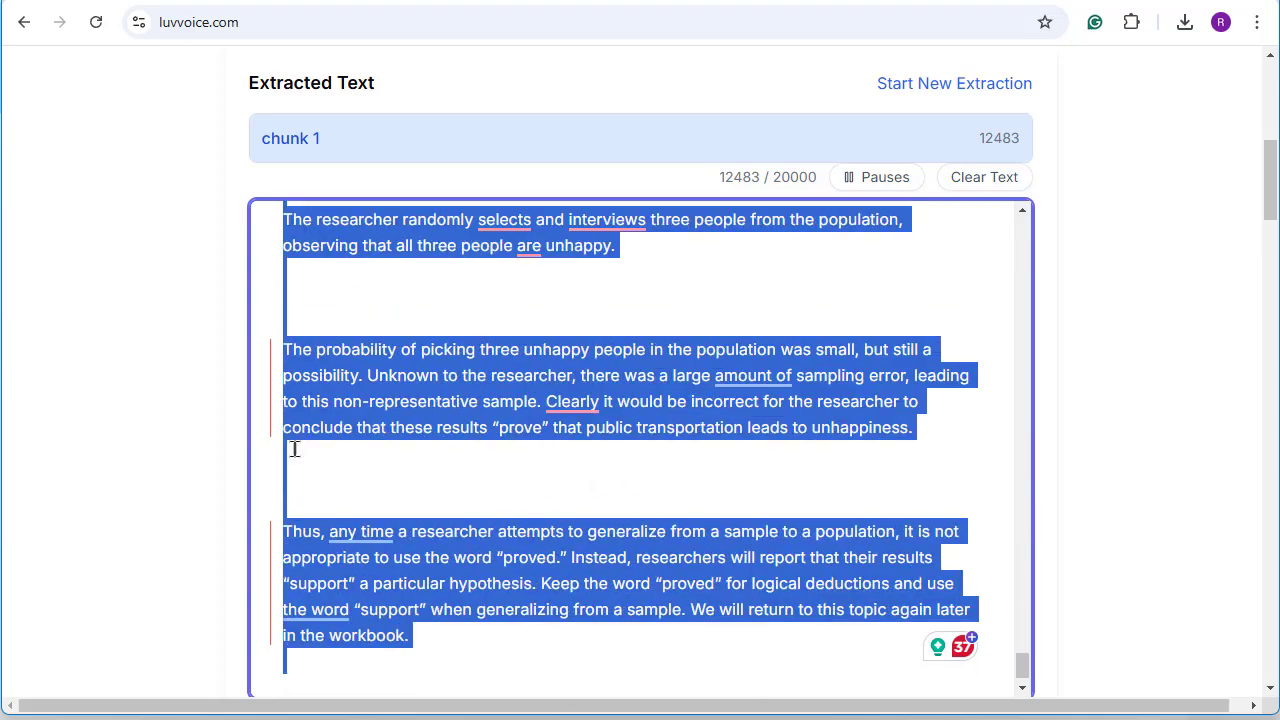
key(BackSpace)
Step: Set the narration voice for the shortened text to Andrew (Male)
scroll(351, 424, up, 6)
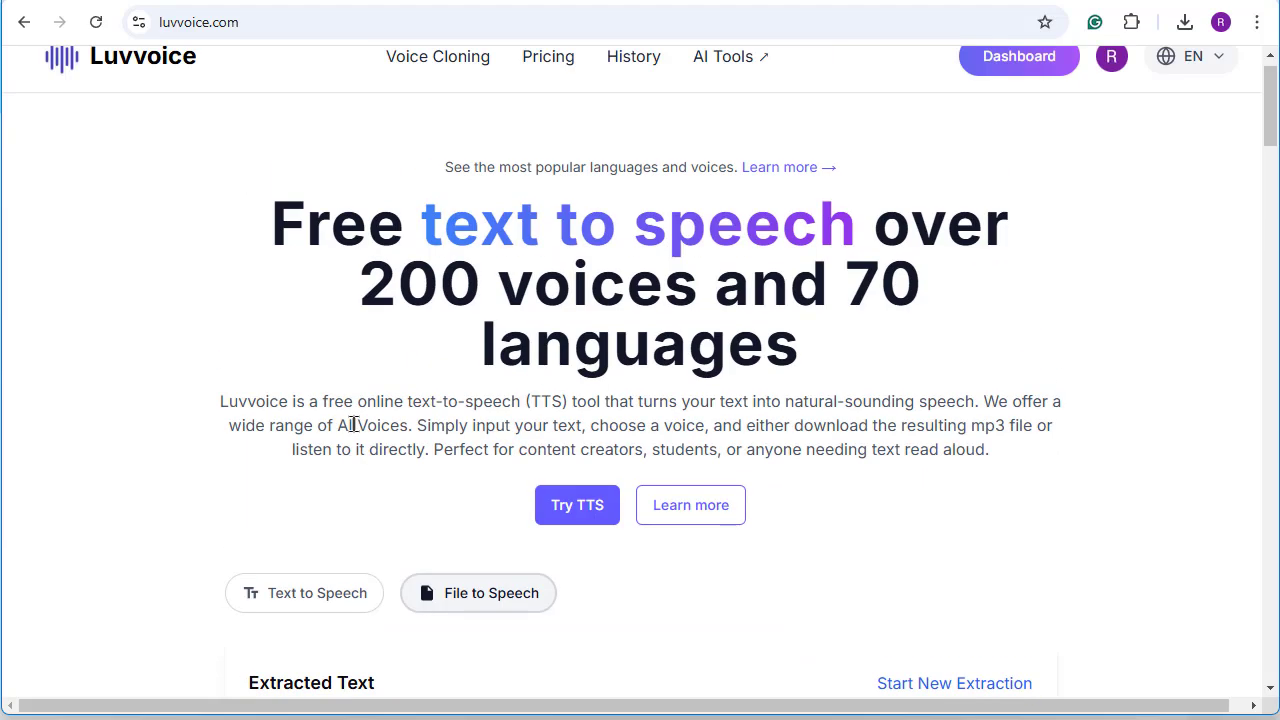
scroll(830, 420, down, 6)
scroll(812, 371, up, 4)
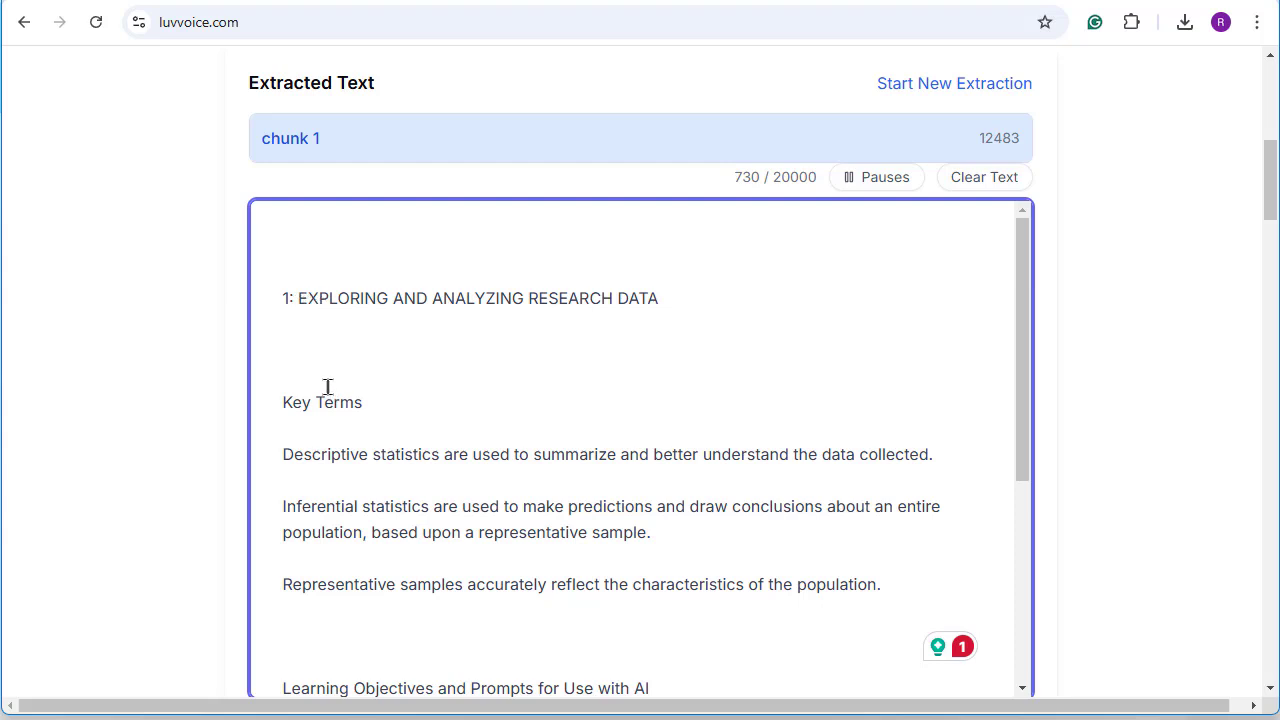
drag(281, 294, 937, 455)
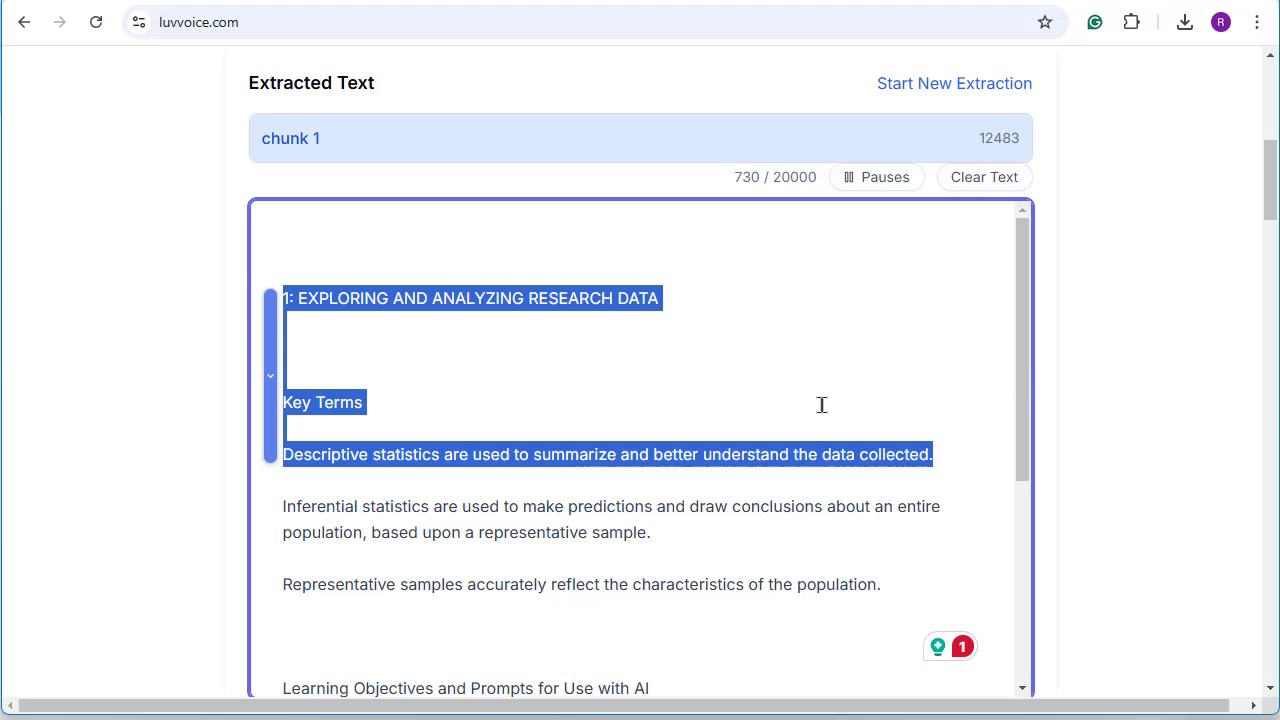
scroll(1100, 340, down, 2)
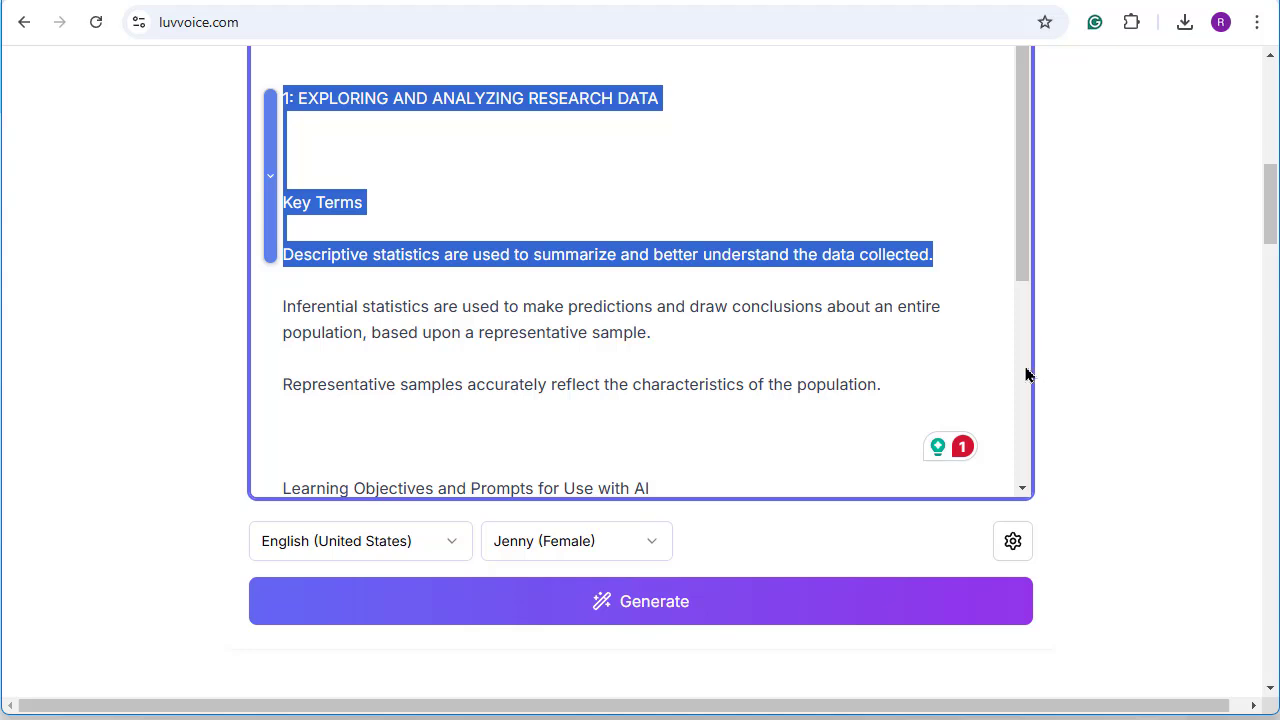
click(651, 551)
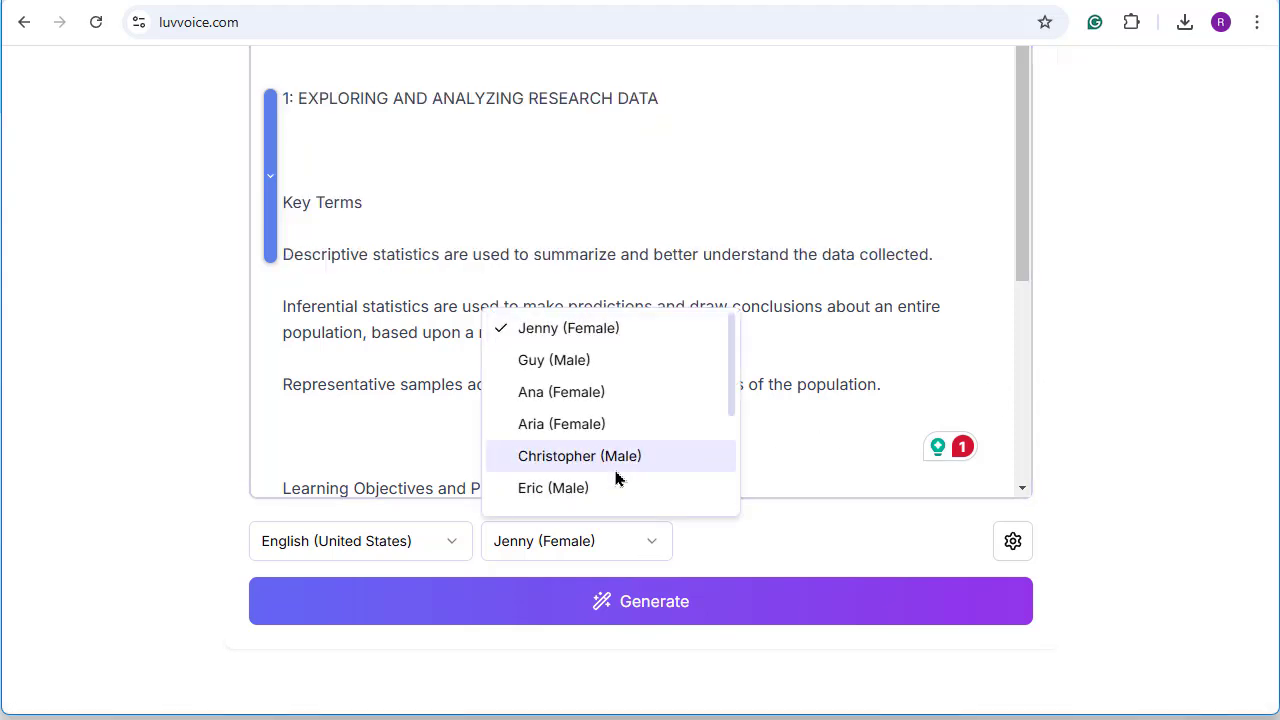
scroll(614, 477, down, 3)
click(586, 404)
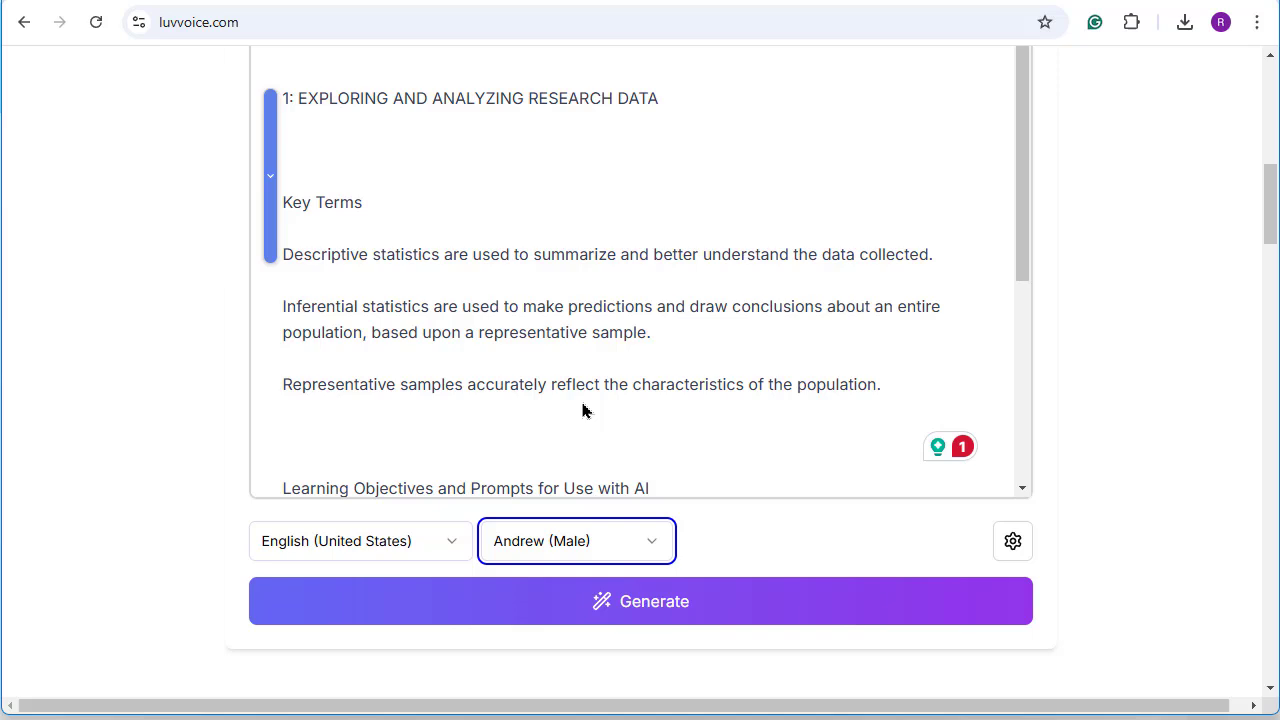
Step: Raise the speech rate slightly in the voice settings and close them
click(1013, 542)
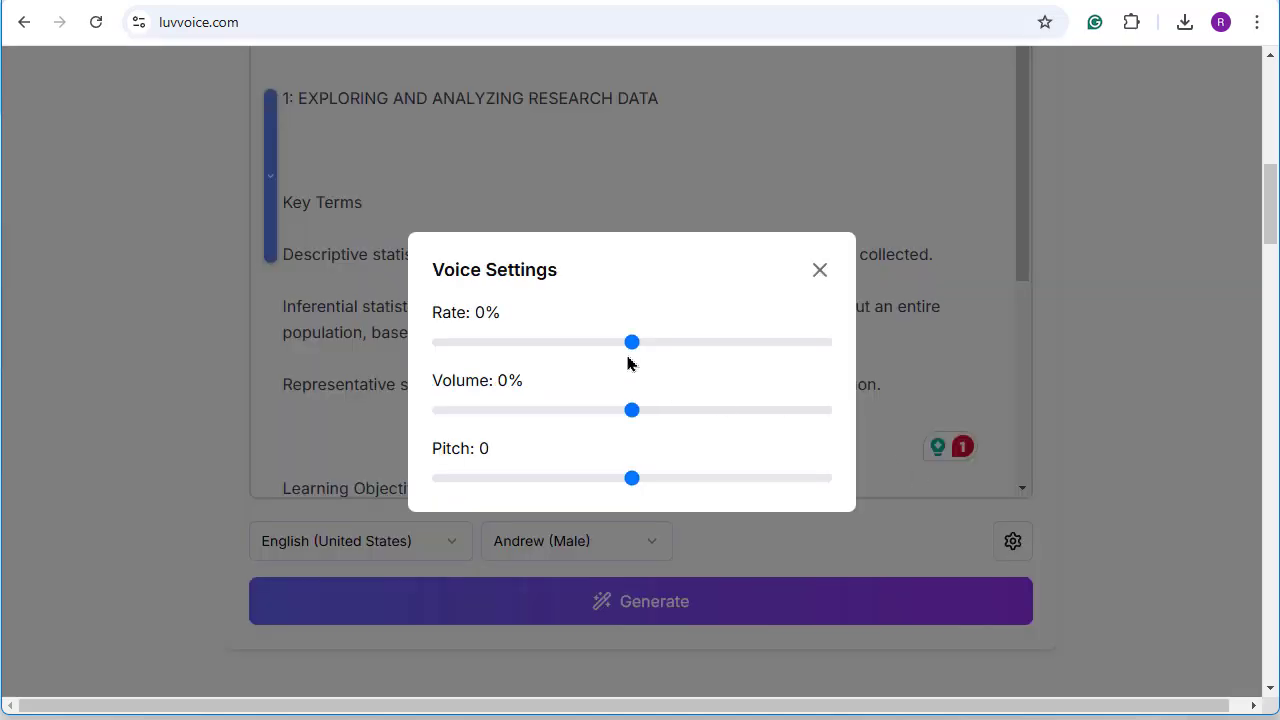
drag(631, 350, 663, 350)
click(820, 272)
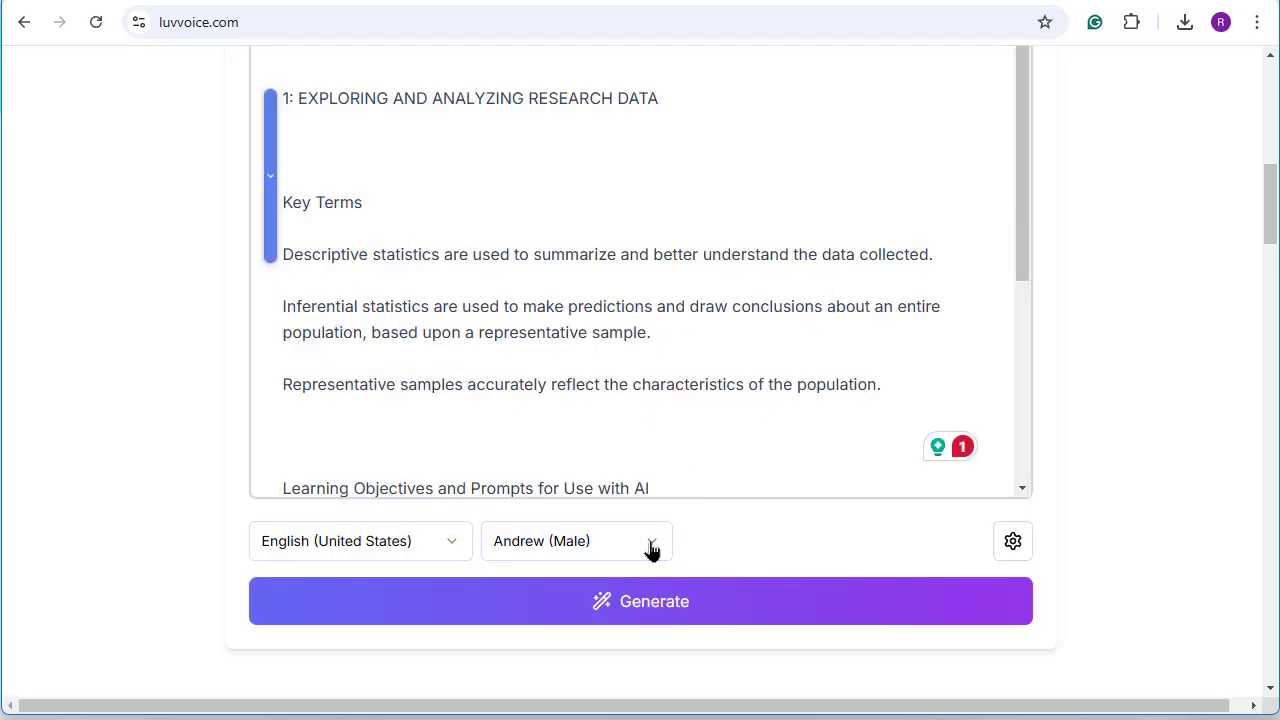
Step: Generate the speech audio from the shortened text and play its beginning
click(630, 605)
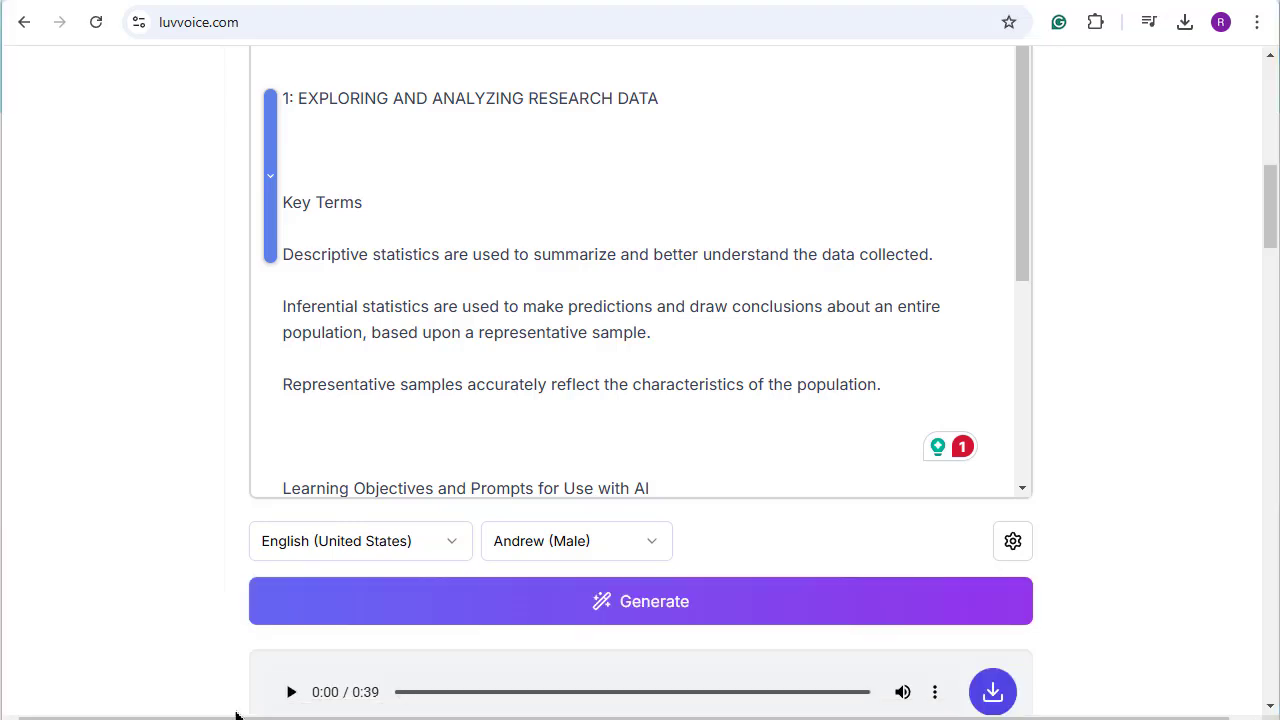
click(291, 692)
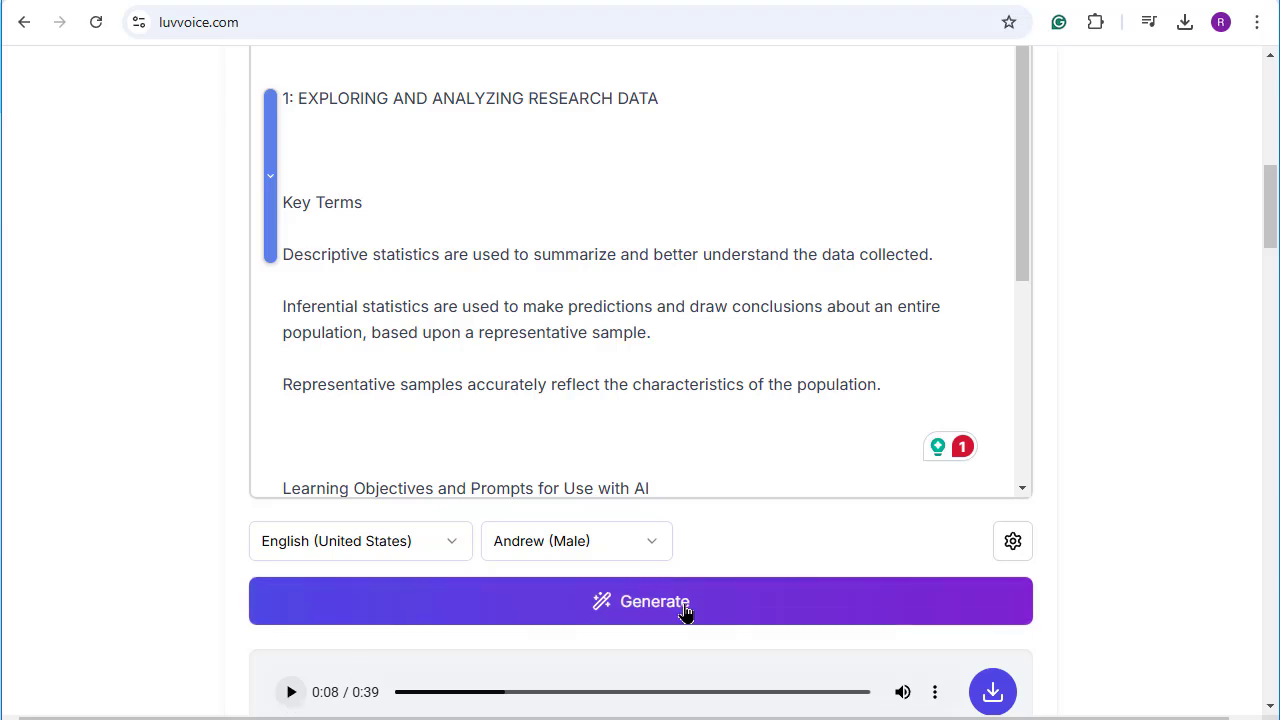
Step: Insert a 2s pause after the title "1: EXPLORING AND ANALYZING RESEARCH DATA"
scroll(914, 370, up, 2)
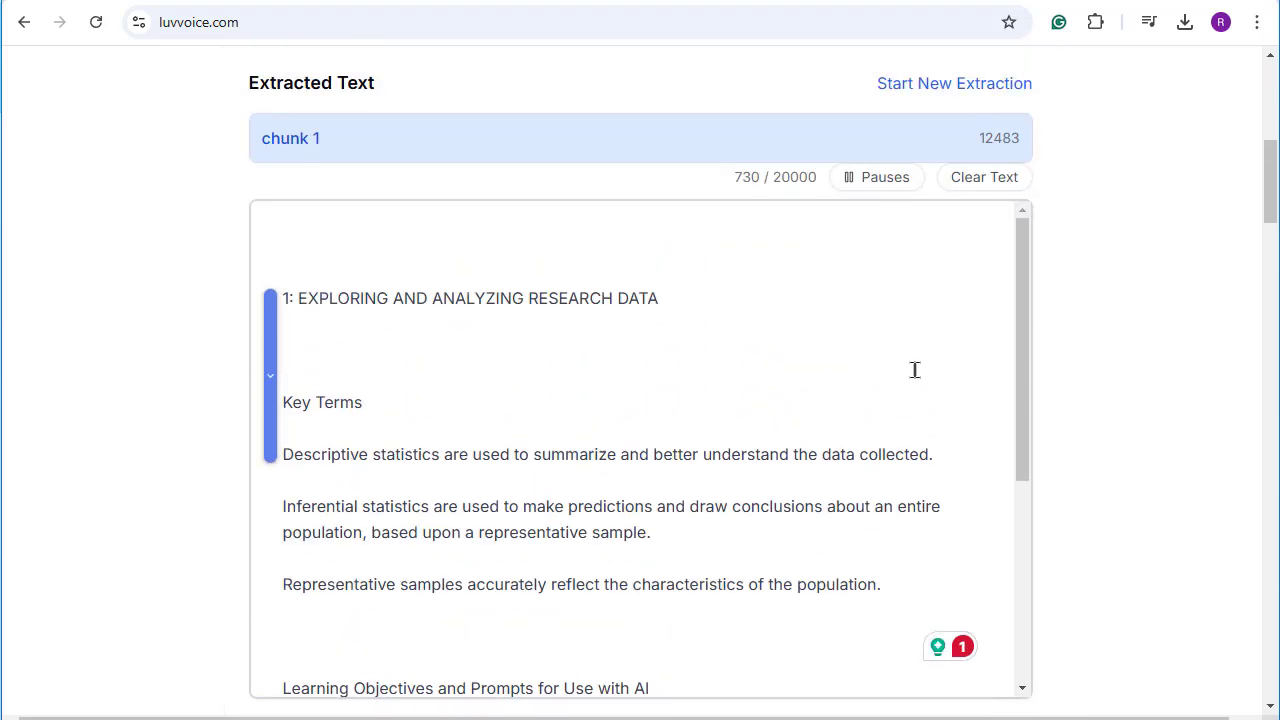
click(690, 300)
click(862, 190)
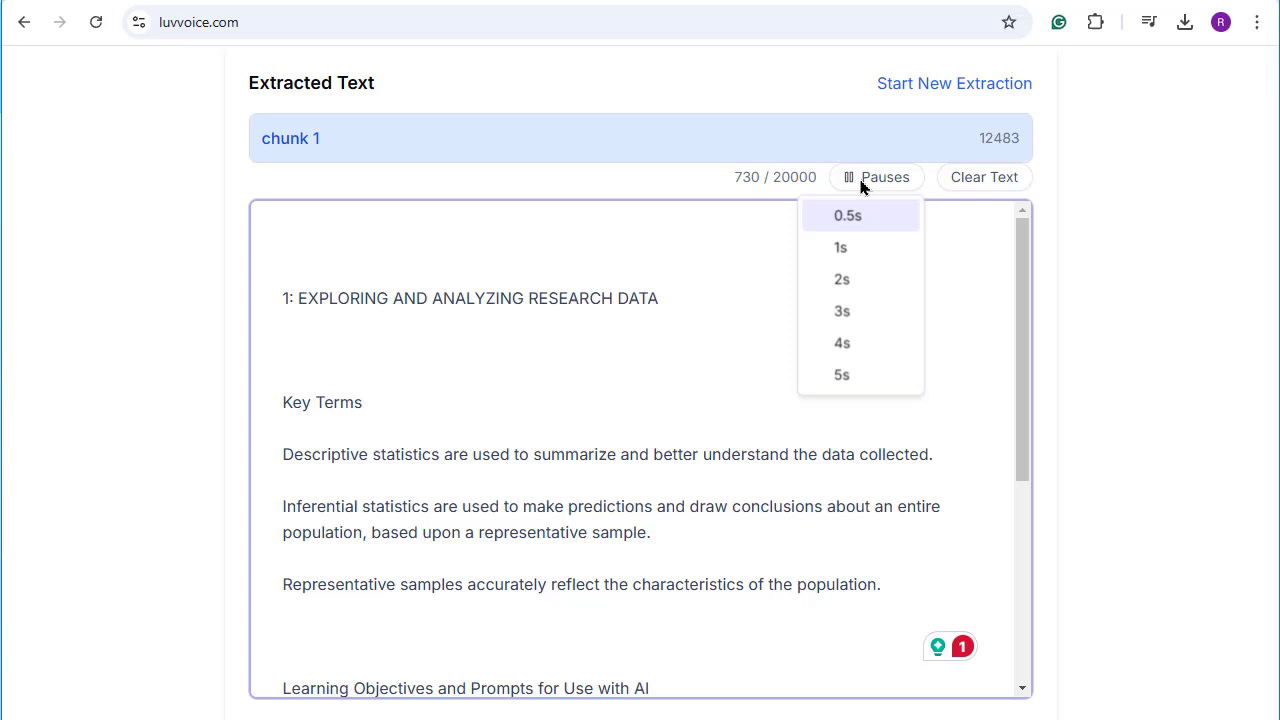
click(849, 277)
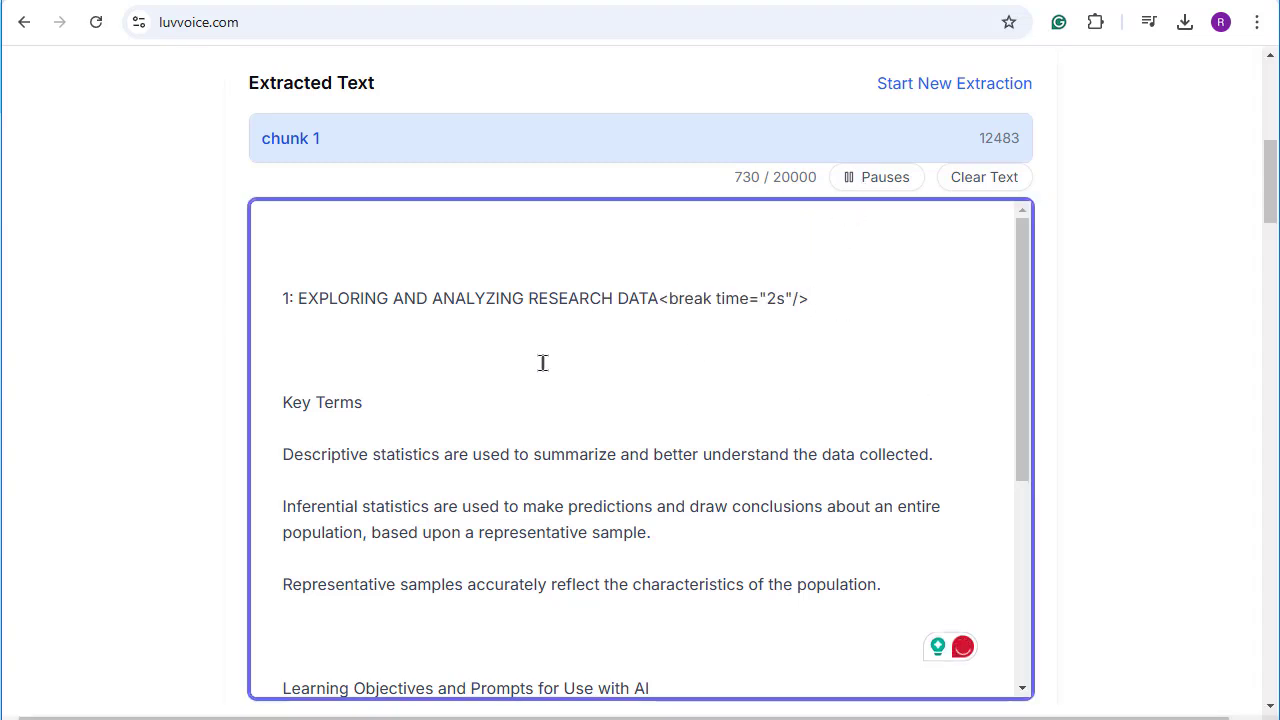
Step: Review the text with its pause tag, and resume playback of the generated audio before pausing it
scroll(528, 400, down, 1)
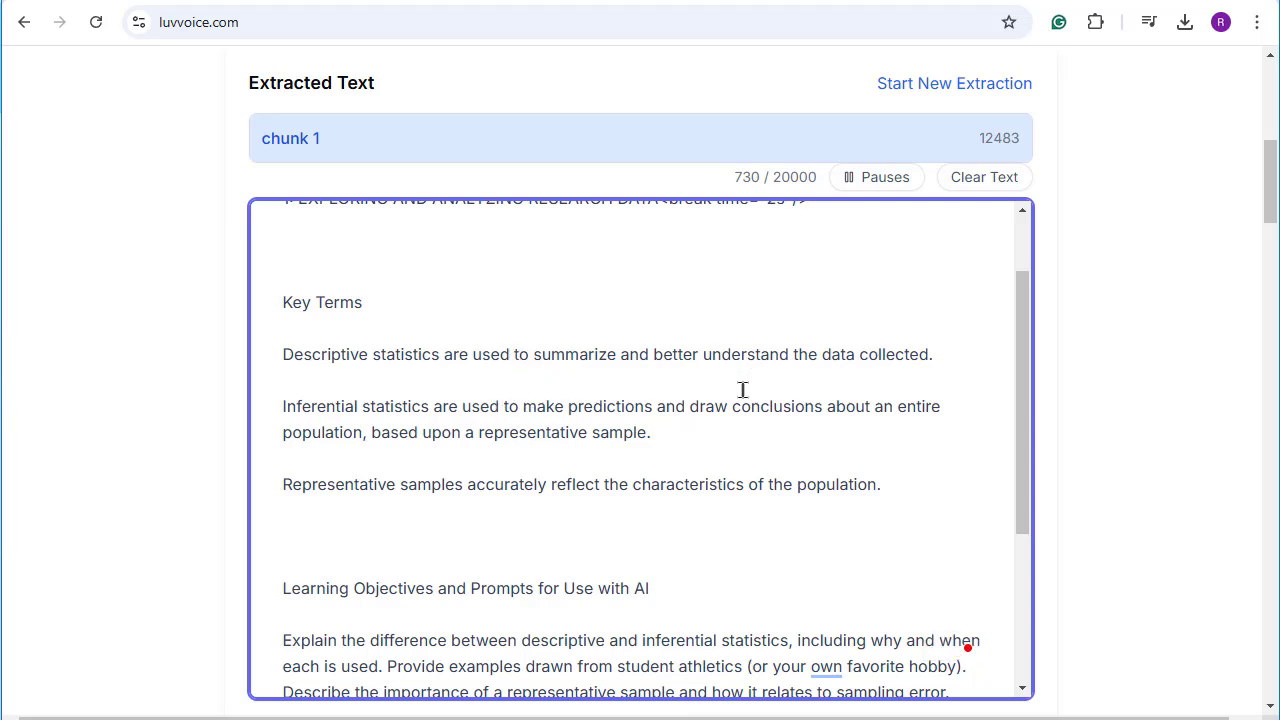
scroll(743, 390, up, 1)
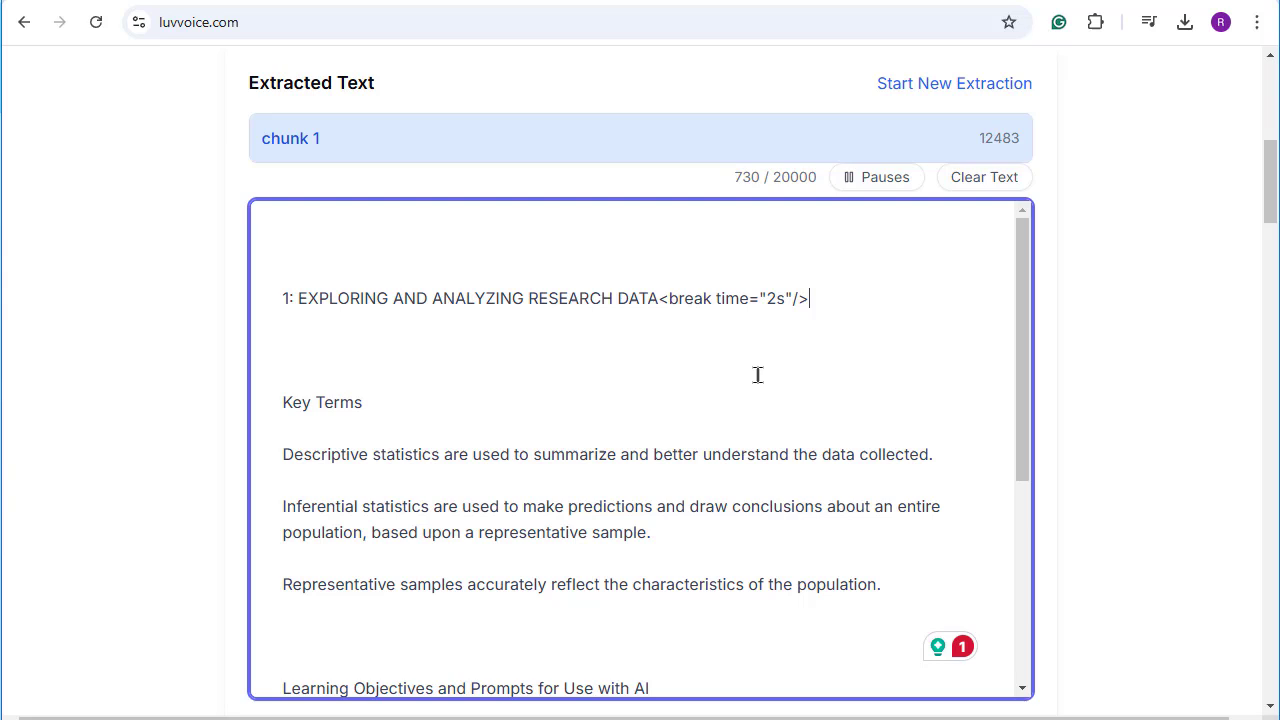
scroll(1097, 375, down, 2)
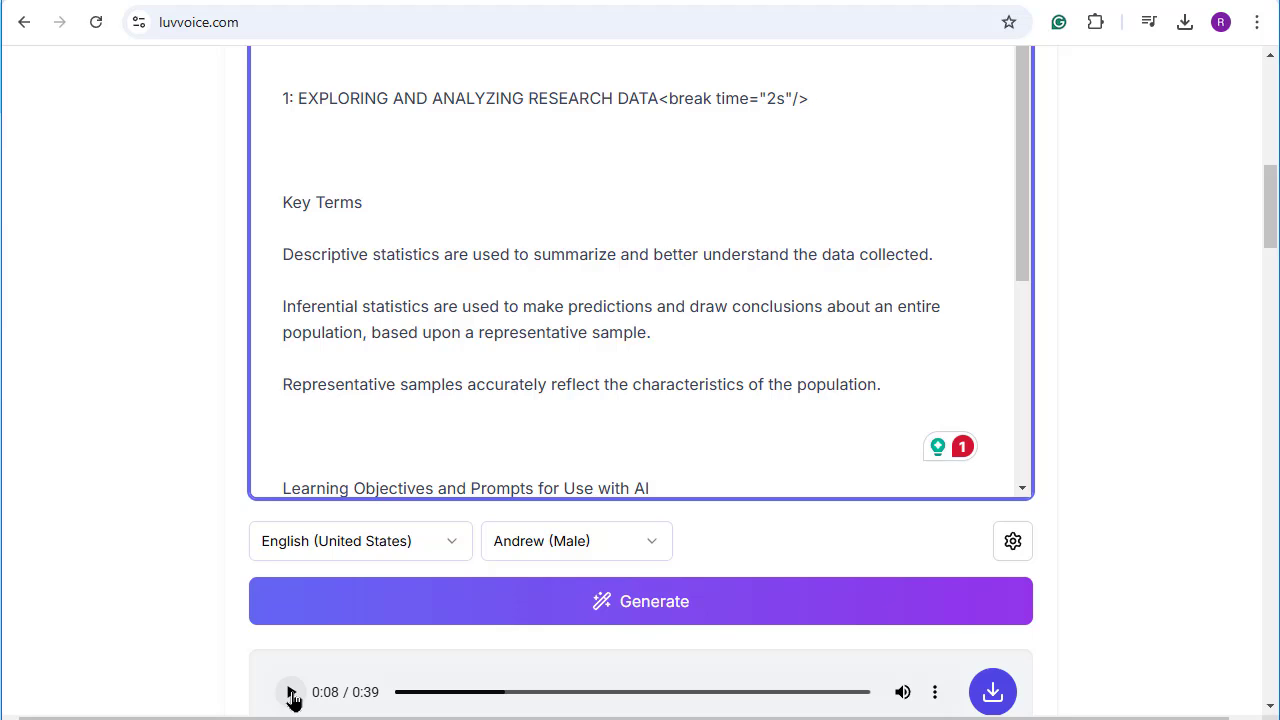
click(291, 694)
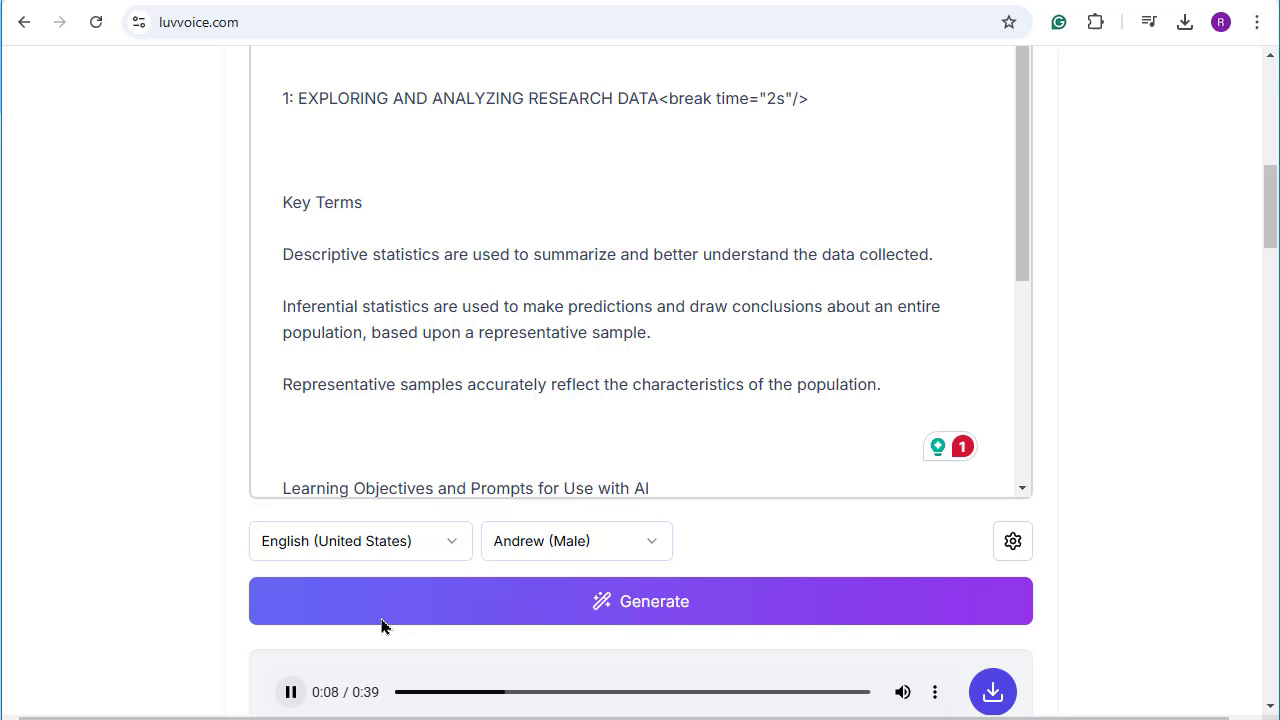
click(291, 694)
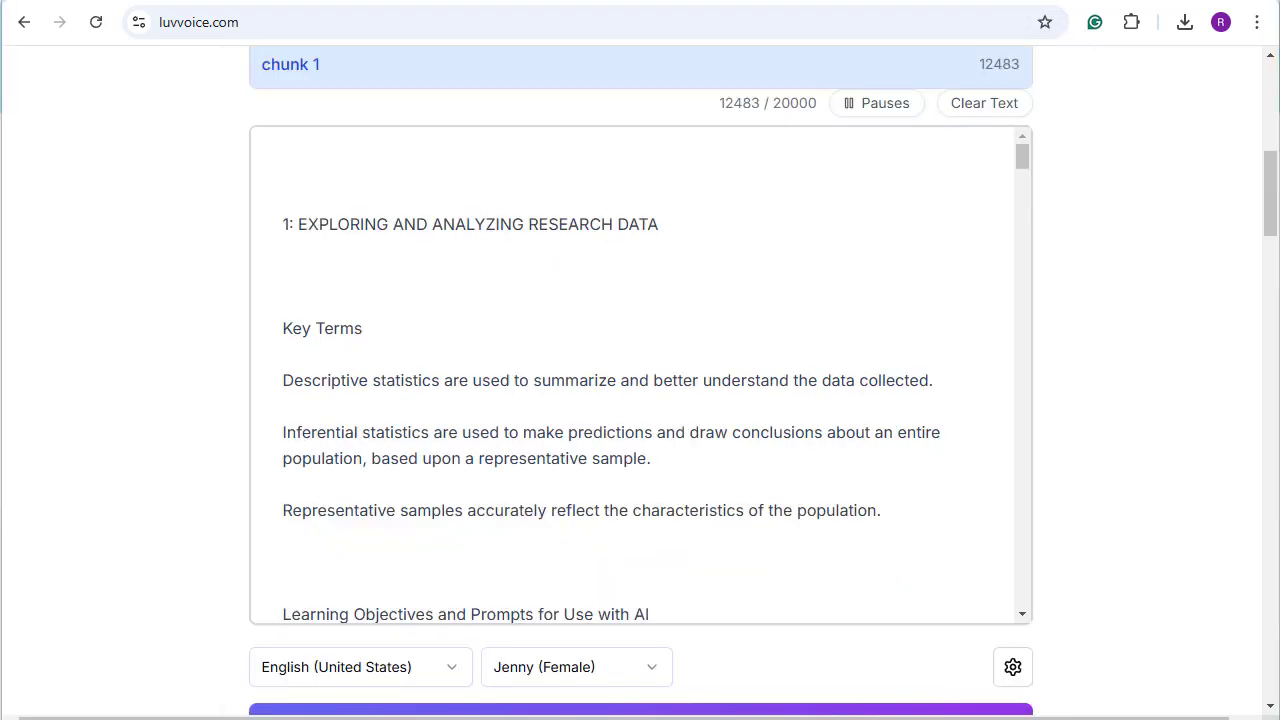
Step: Select and copy the entire chapter text of chunk 1 in the text box
click(384, 402)
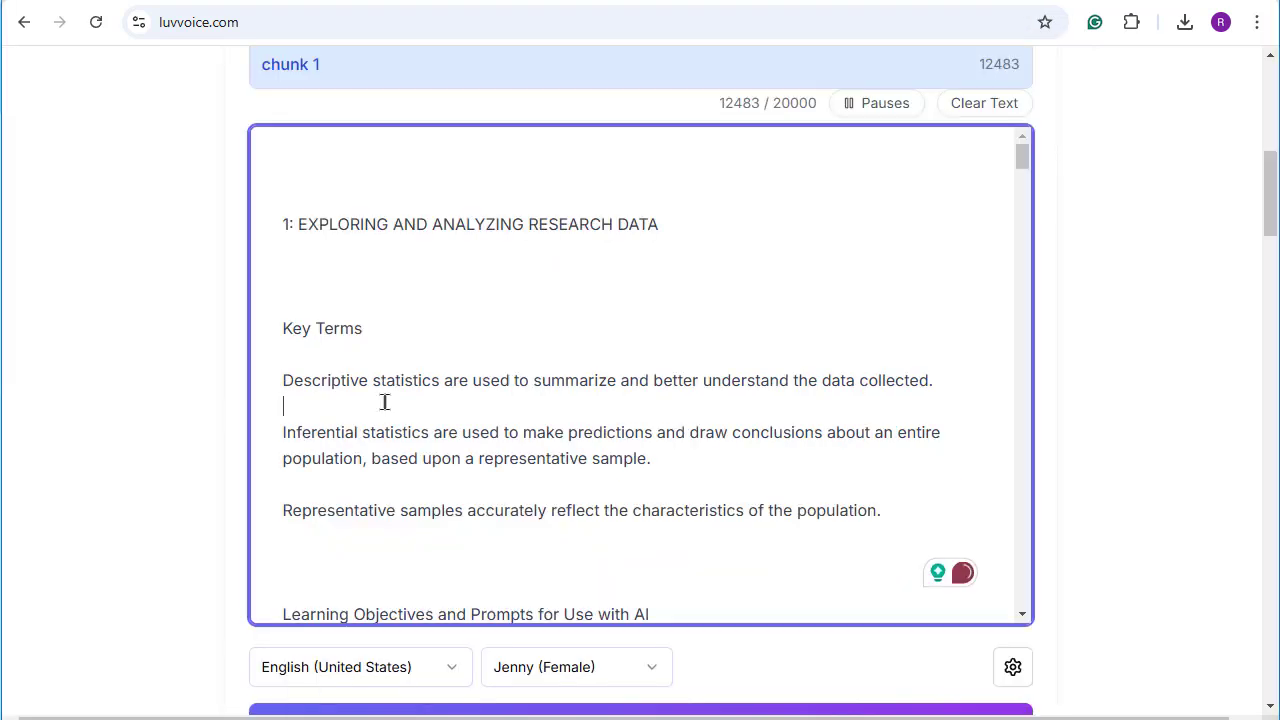
key(ctrl+a)
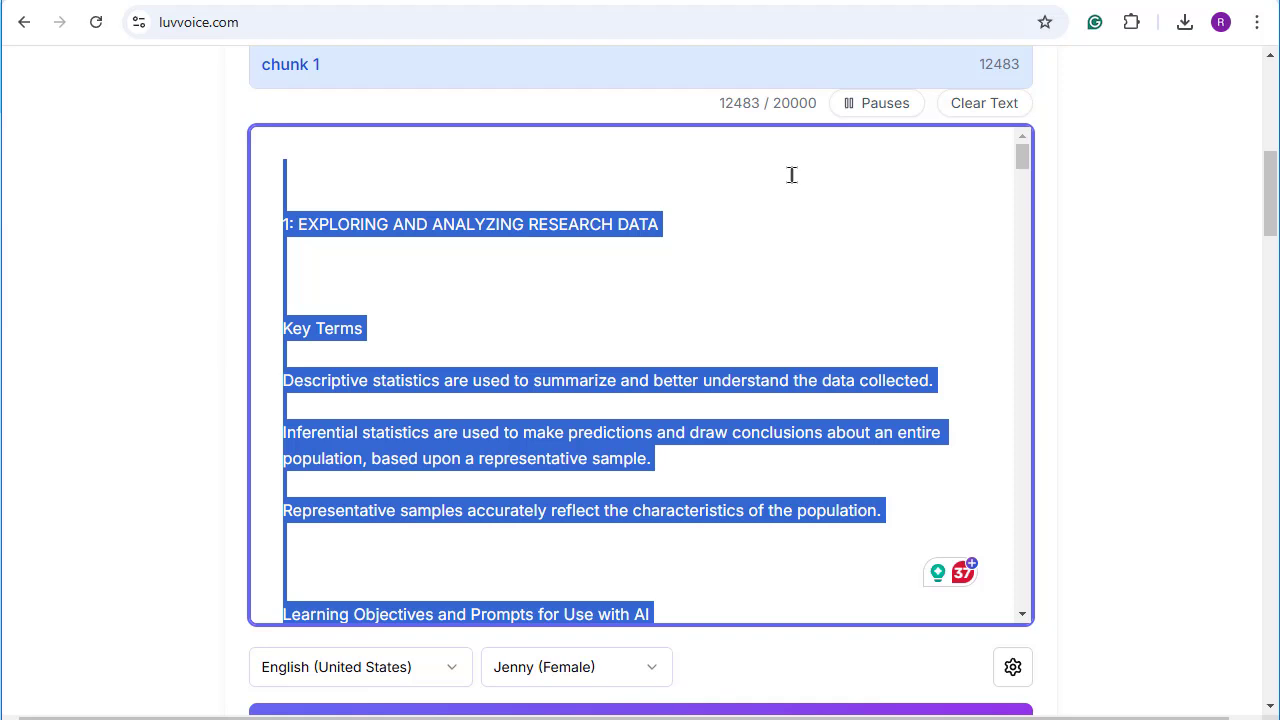
click(681, 229)
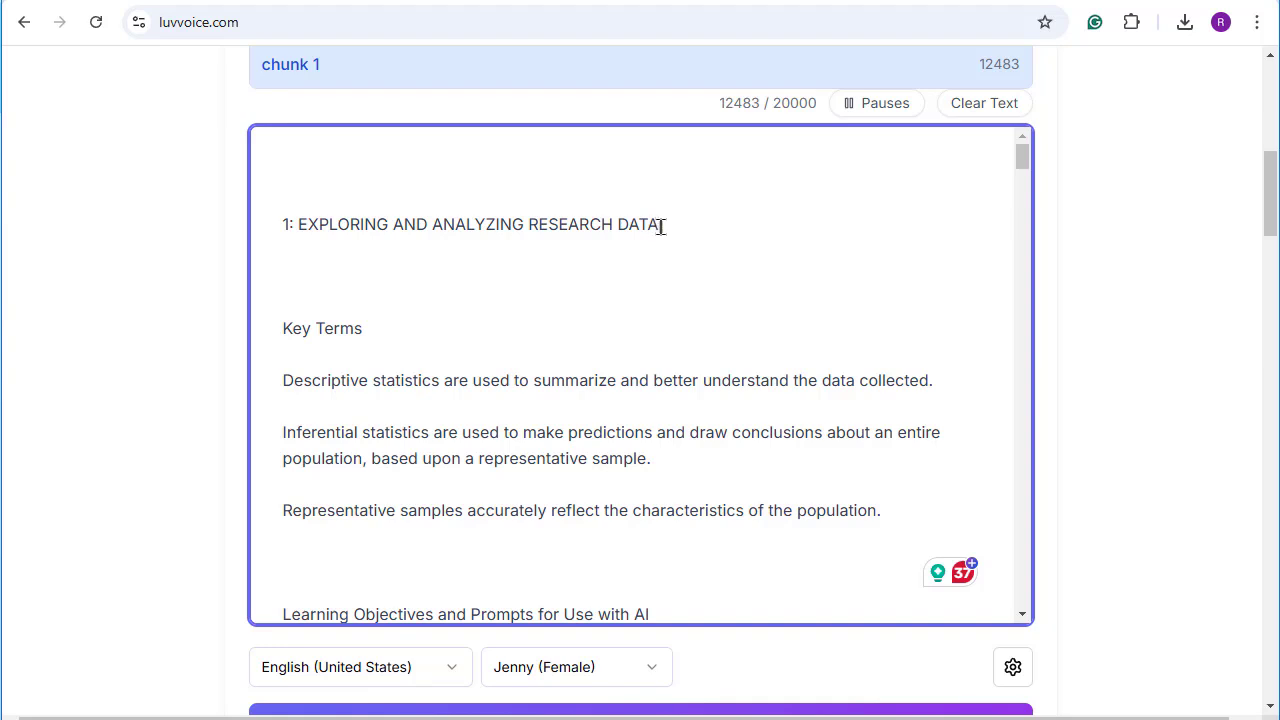
click(870, 108)
click(934, 190)
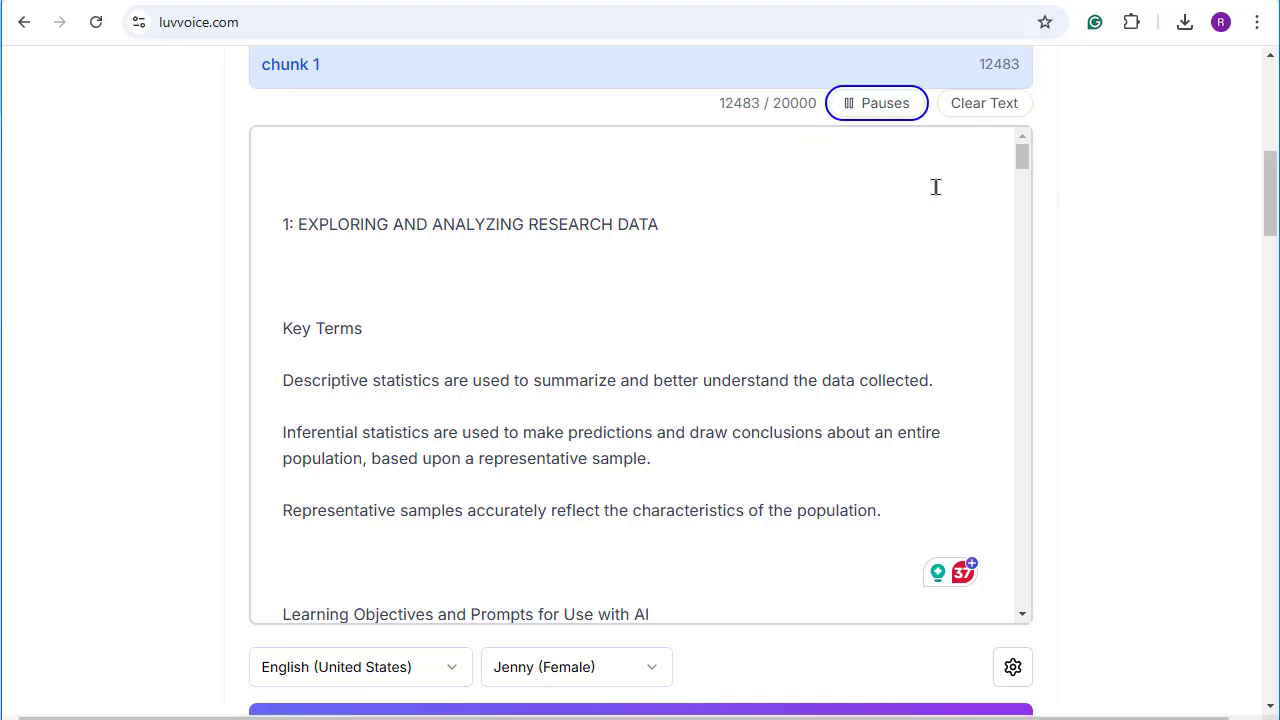
click(687, 224)
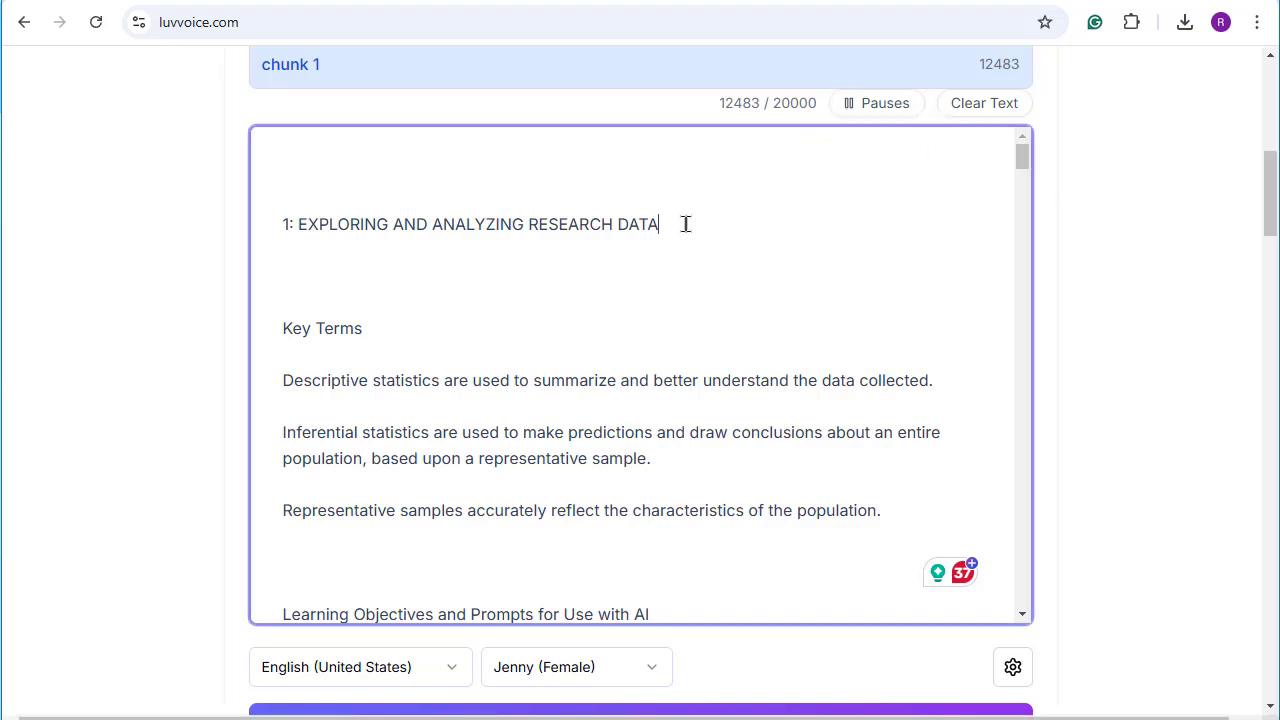
click(362, 333)
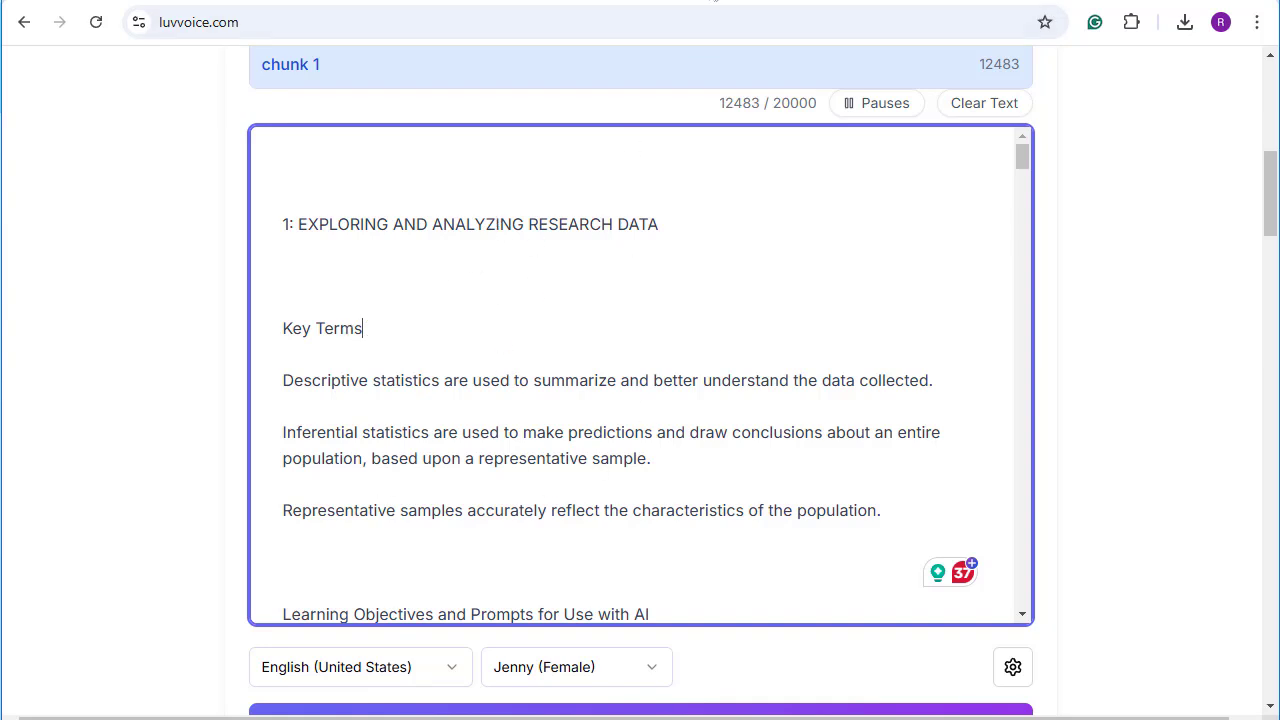
Step: Look over the RegExr page and the Google results explaining what RegExr is, and return to RegExr
click(700, 2)
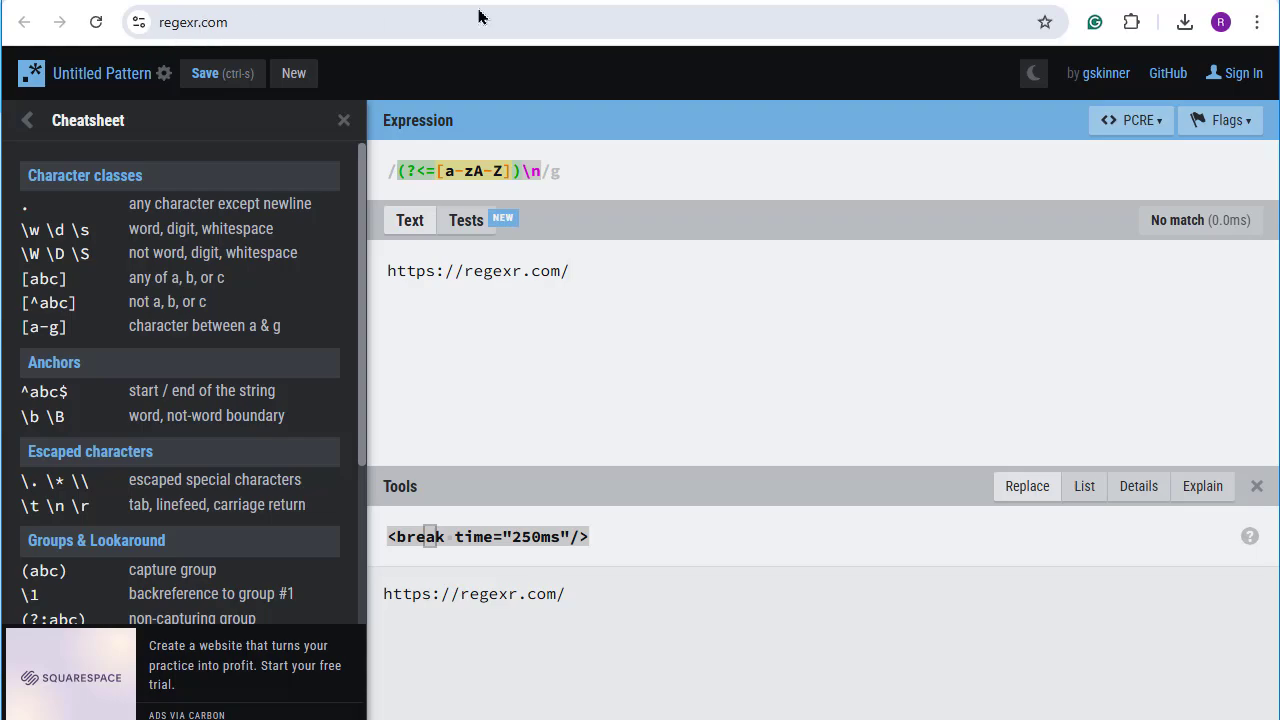
click(216, 2)
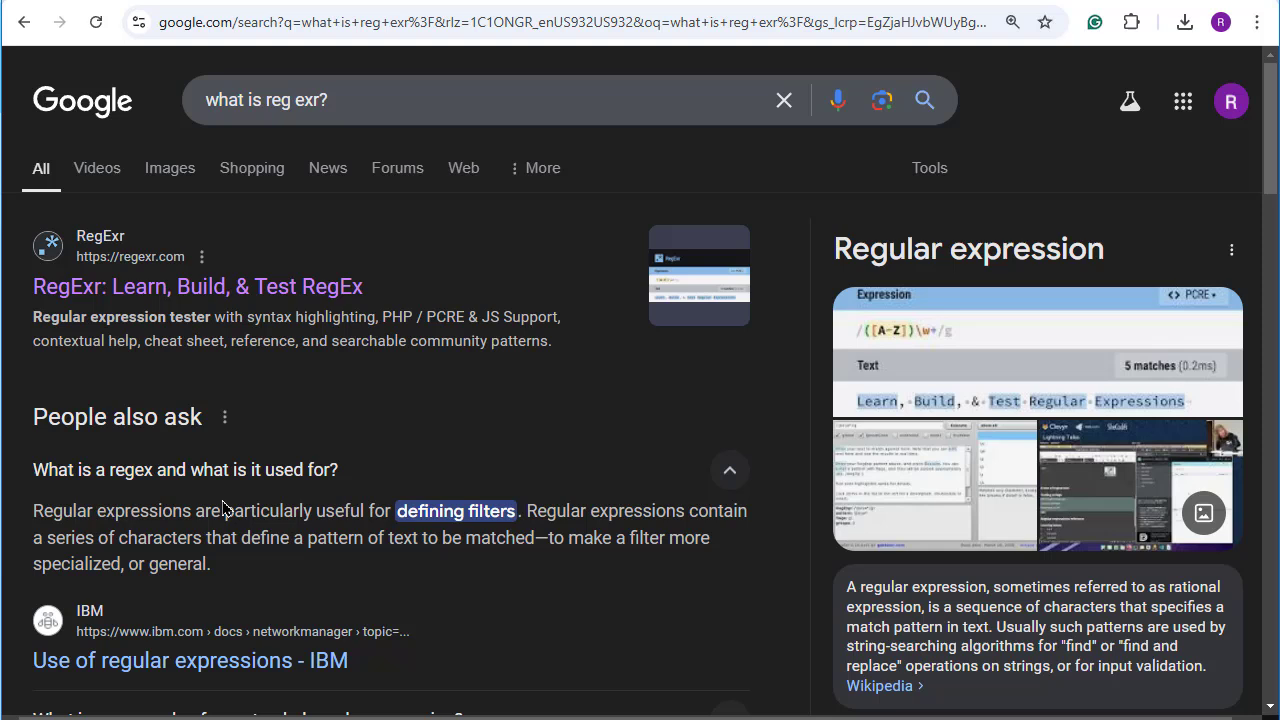
scroll(226, 508, down, 1)
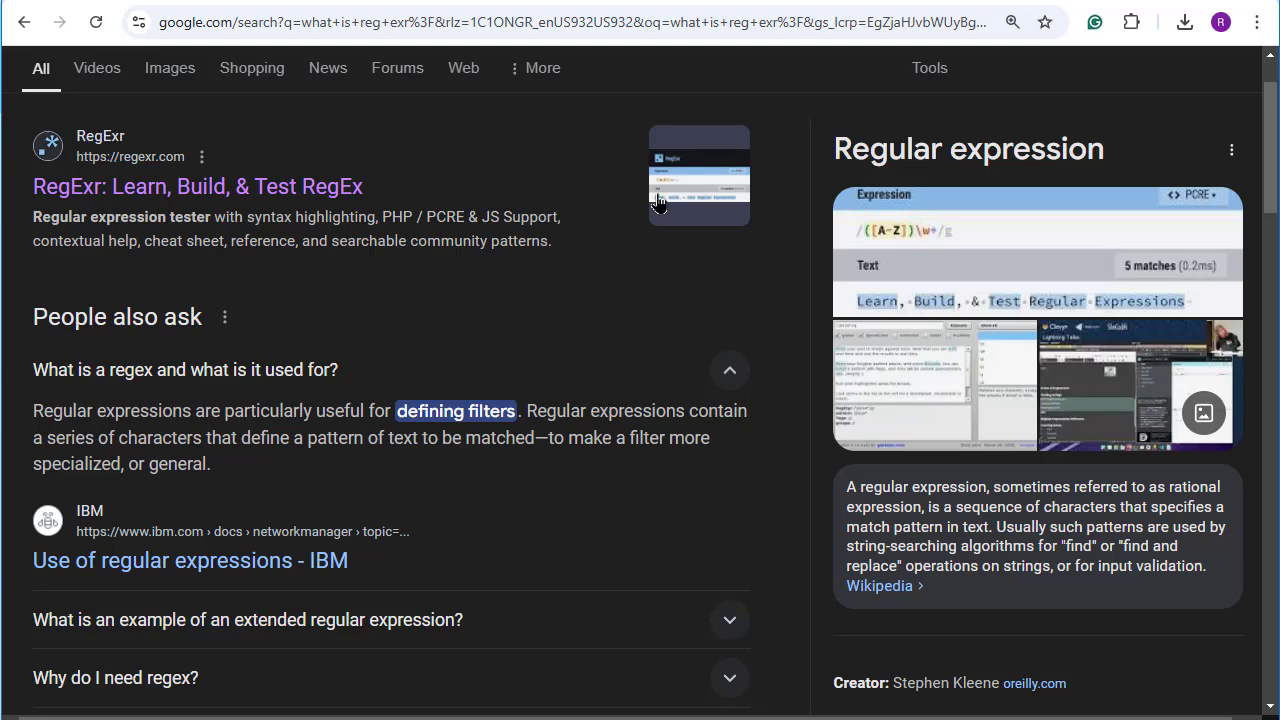
click(665, 2)
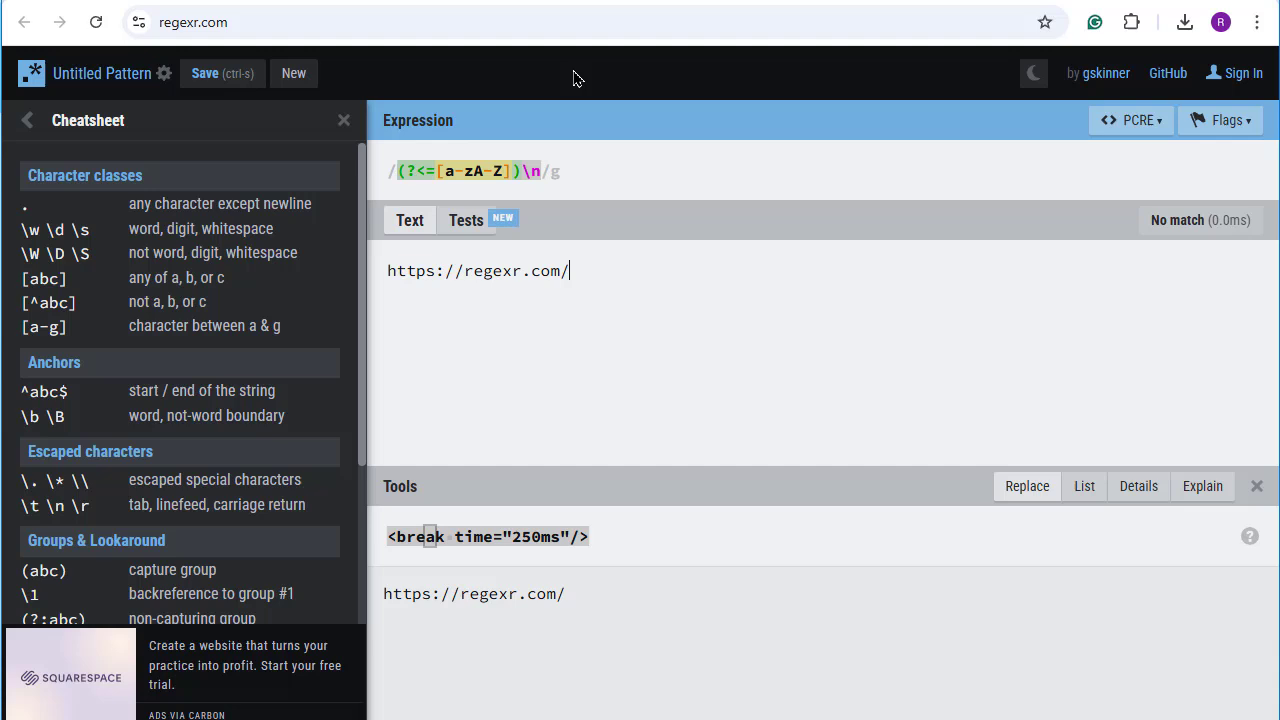
drag(568, 270, 382, 271)
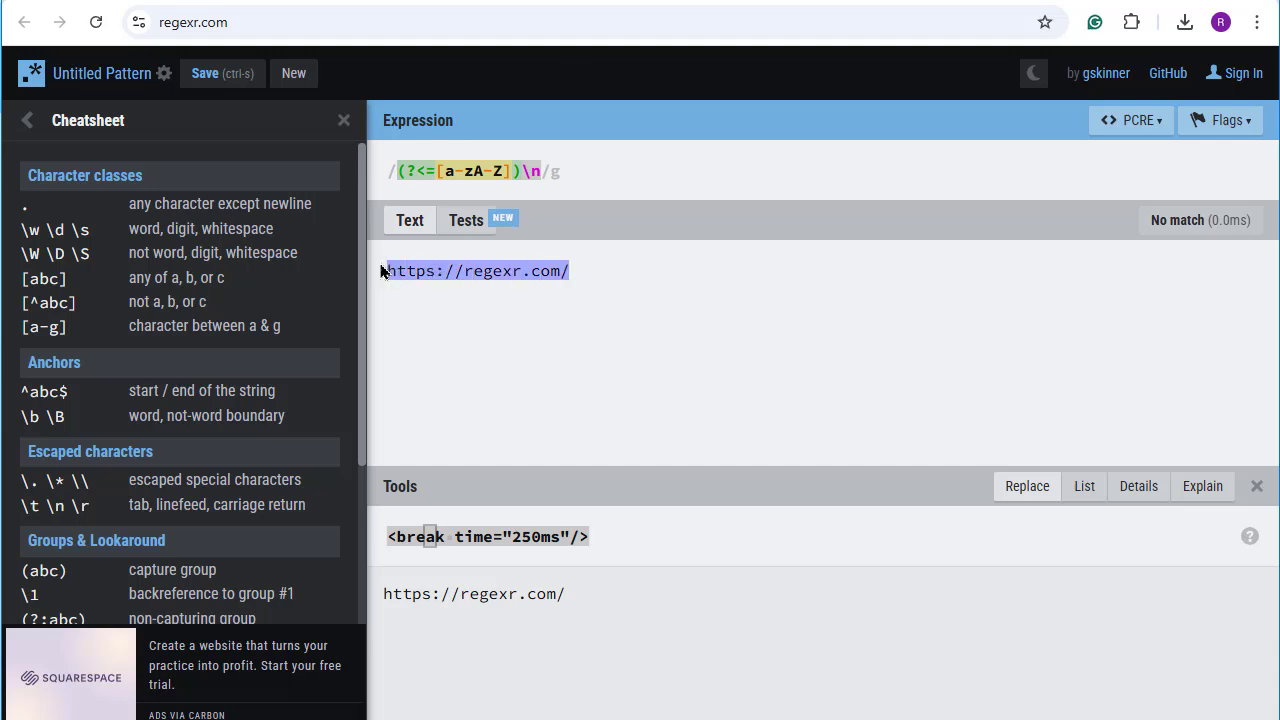
key(BackSpace)
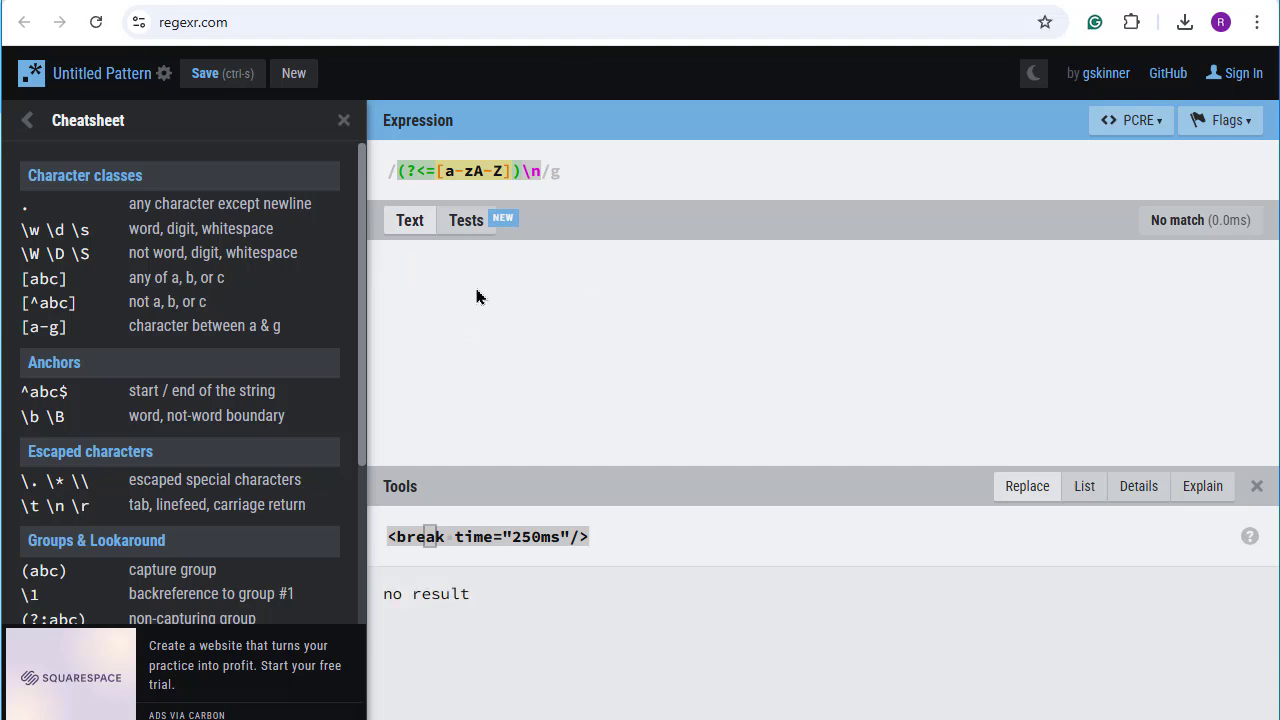
right_click(476, 297)
click(534, 514)
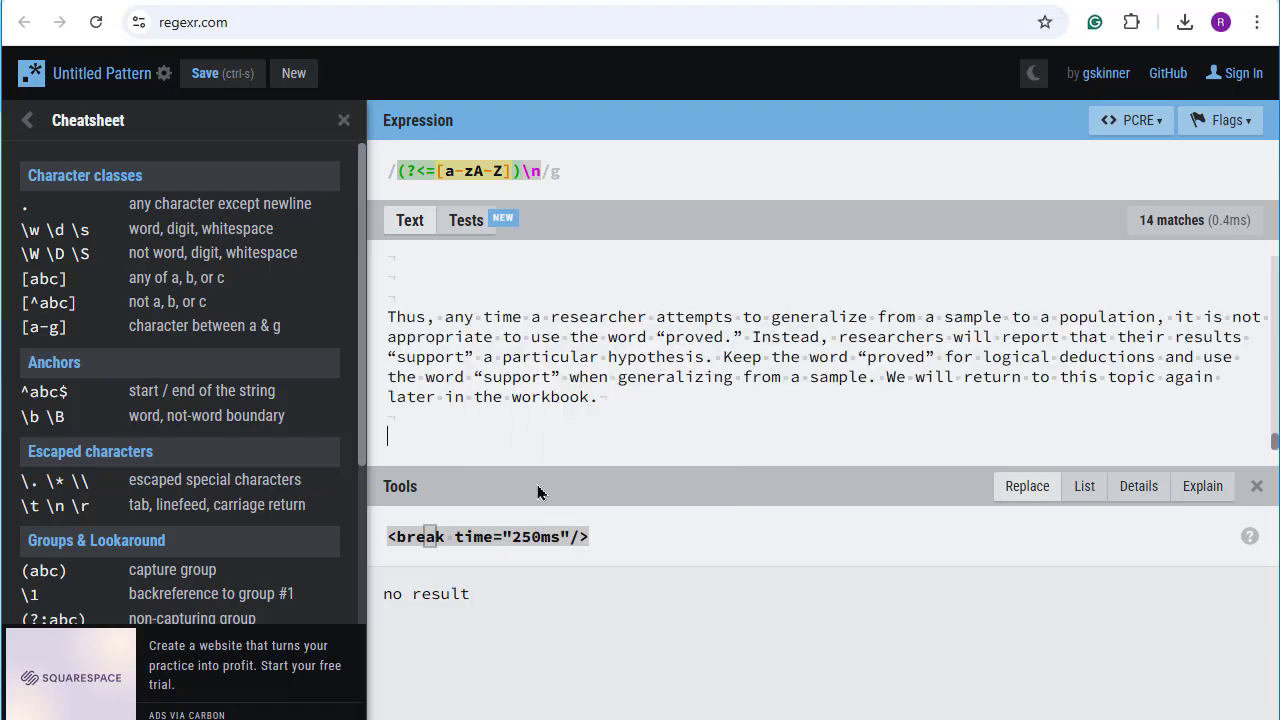
Step: Check the replacement output containing <break time="250ms"/> tags after the headings, and copy the entire output
scroll(638, 331, up, 10)
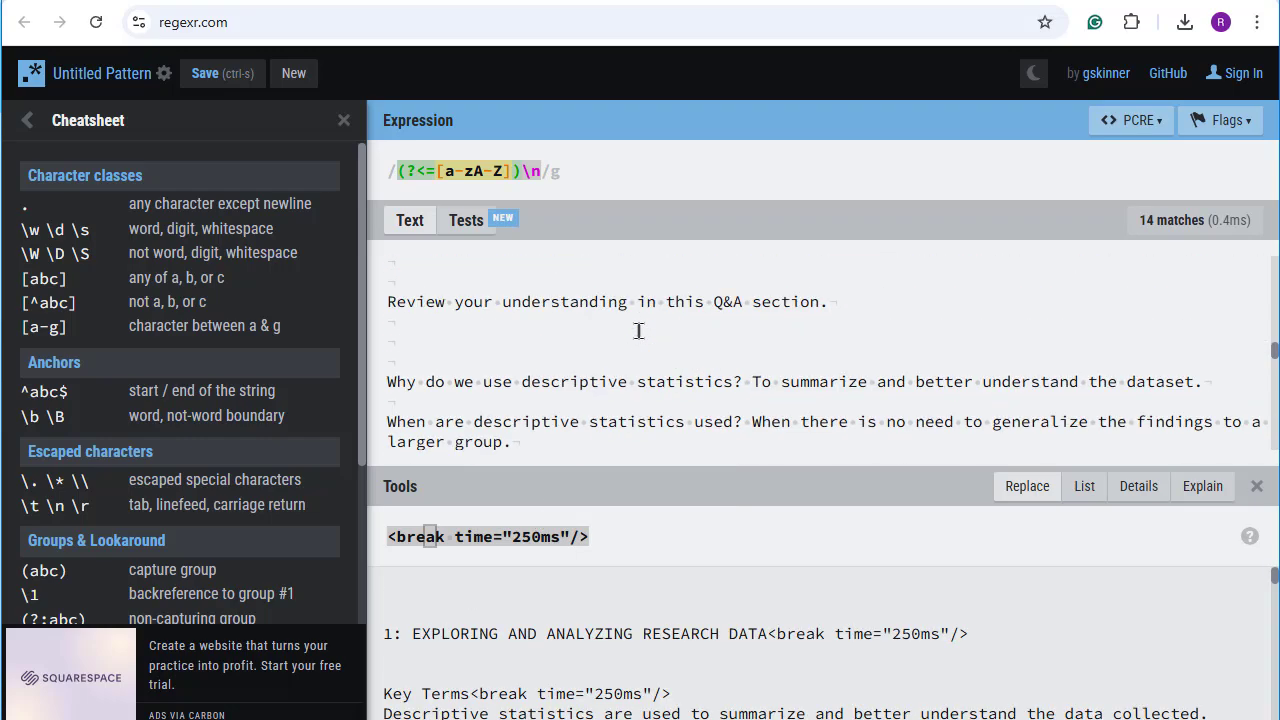
scroll(638, 331, up, 15)
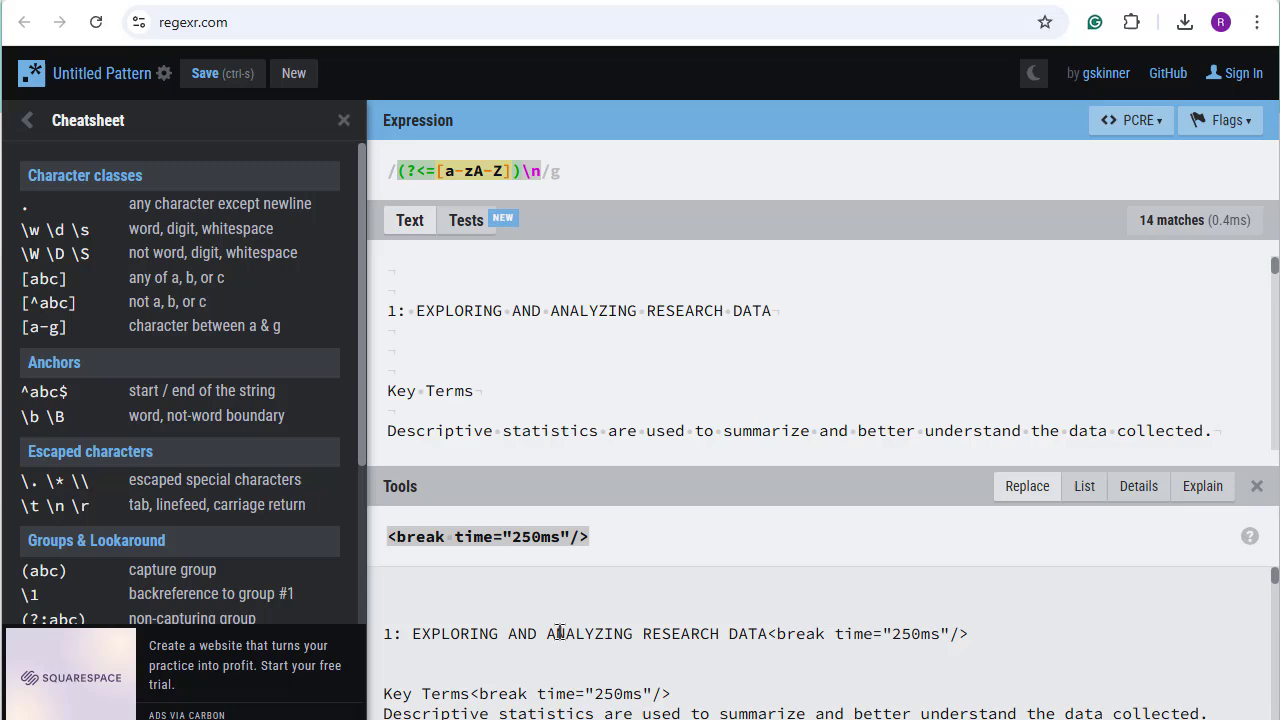
scroll(557, 629, down, 3)
scroll(536, 651, up, 3)
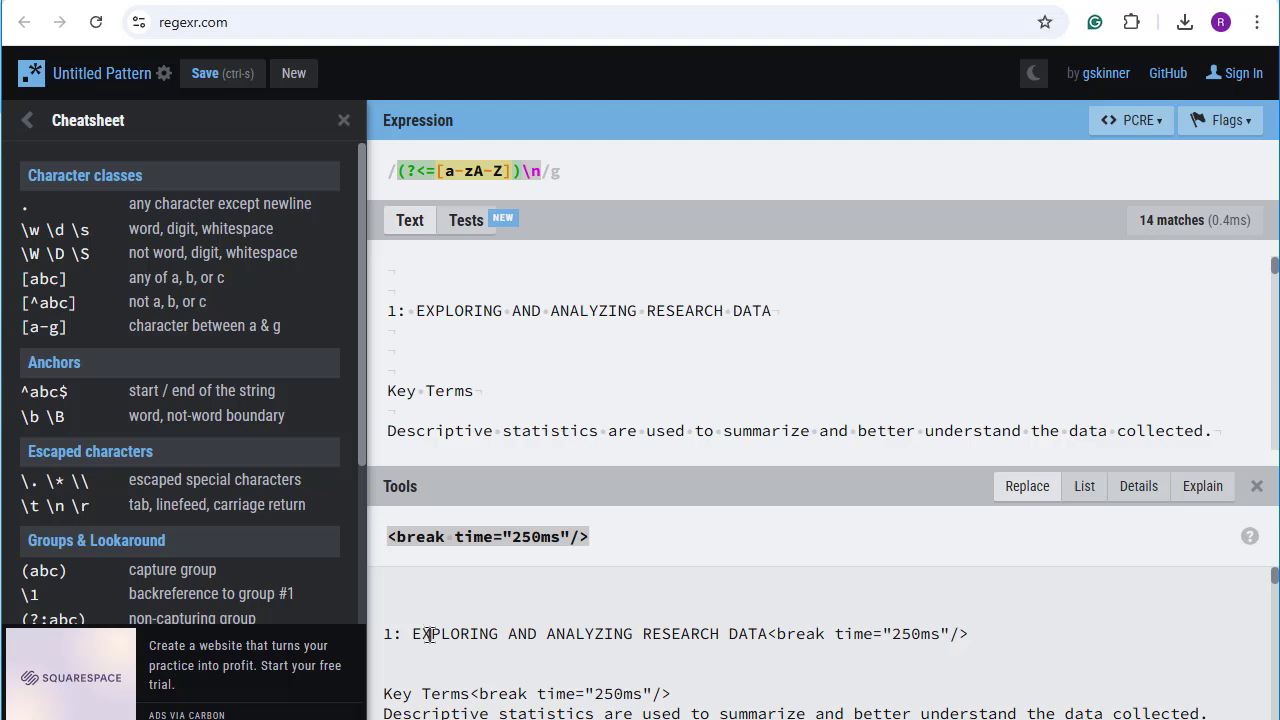
key(ctrl+a)
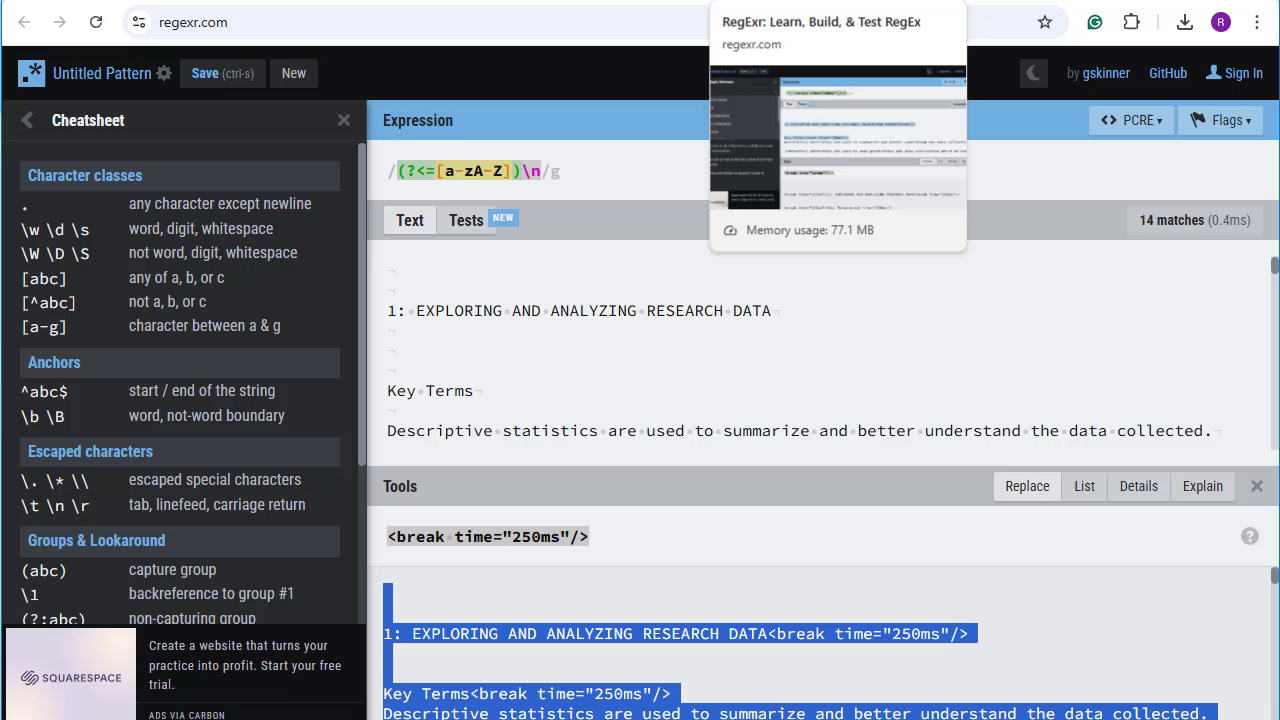
Step: In the RegExr tab with the <break time="100ms"/>$1 replacement, replace the test text with the copied output
click(737, 2)
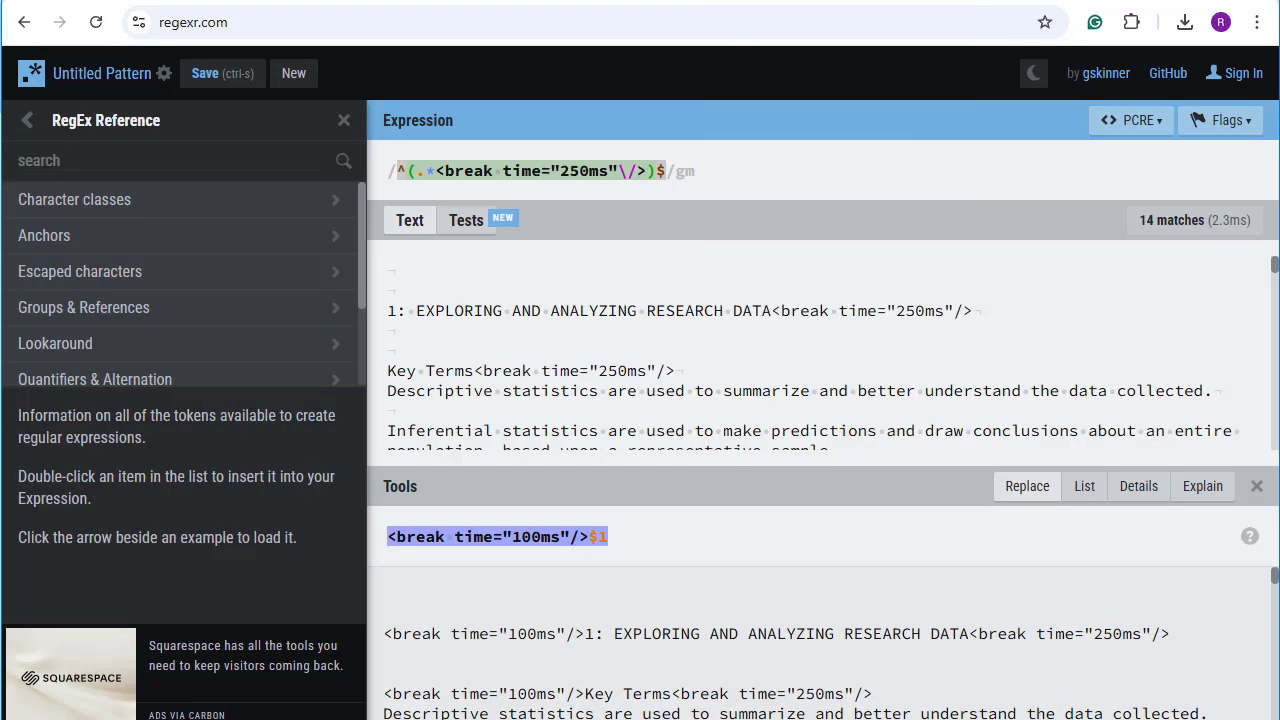
click(463, 325)
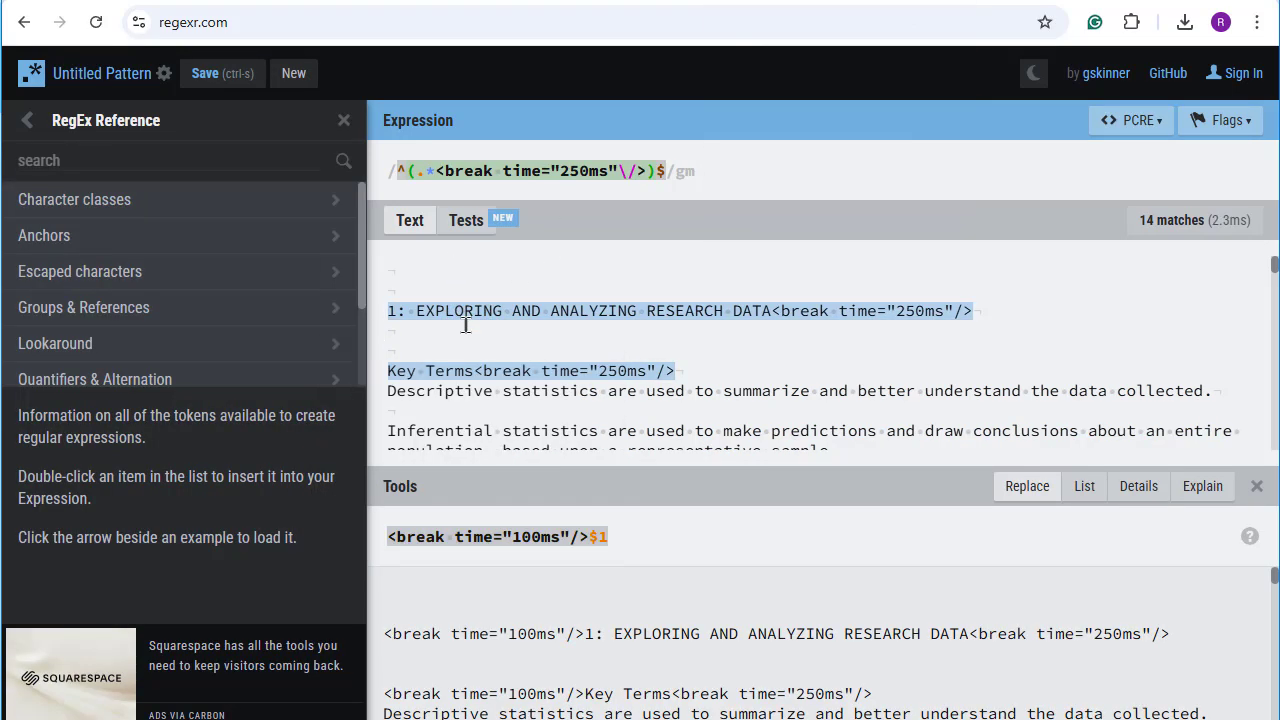
key(ctrl+a)
key(ctrl+v)
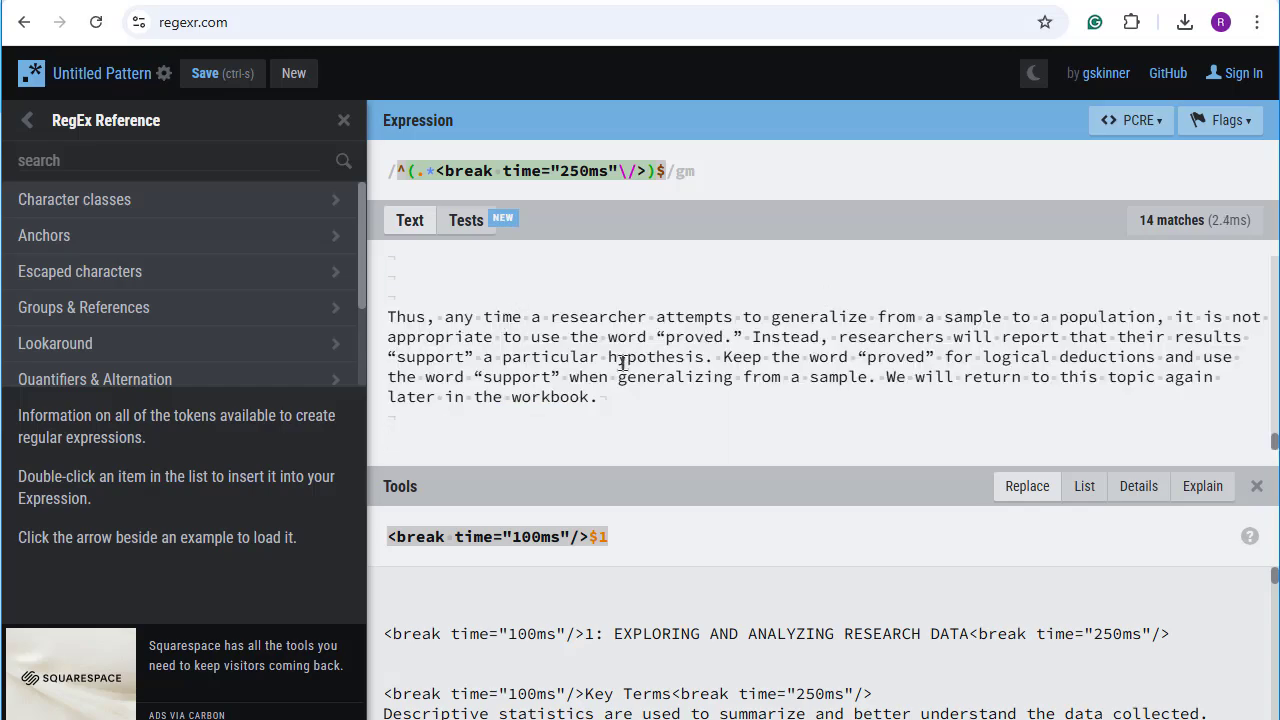
scroll(615, 368, up, 5)
scroll(621, 368, up, 15)
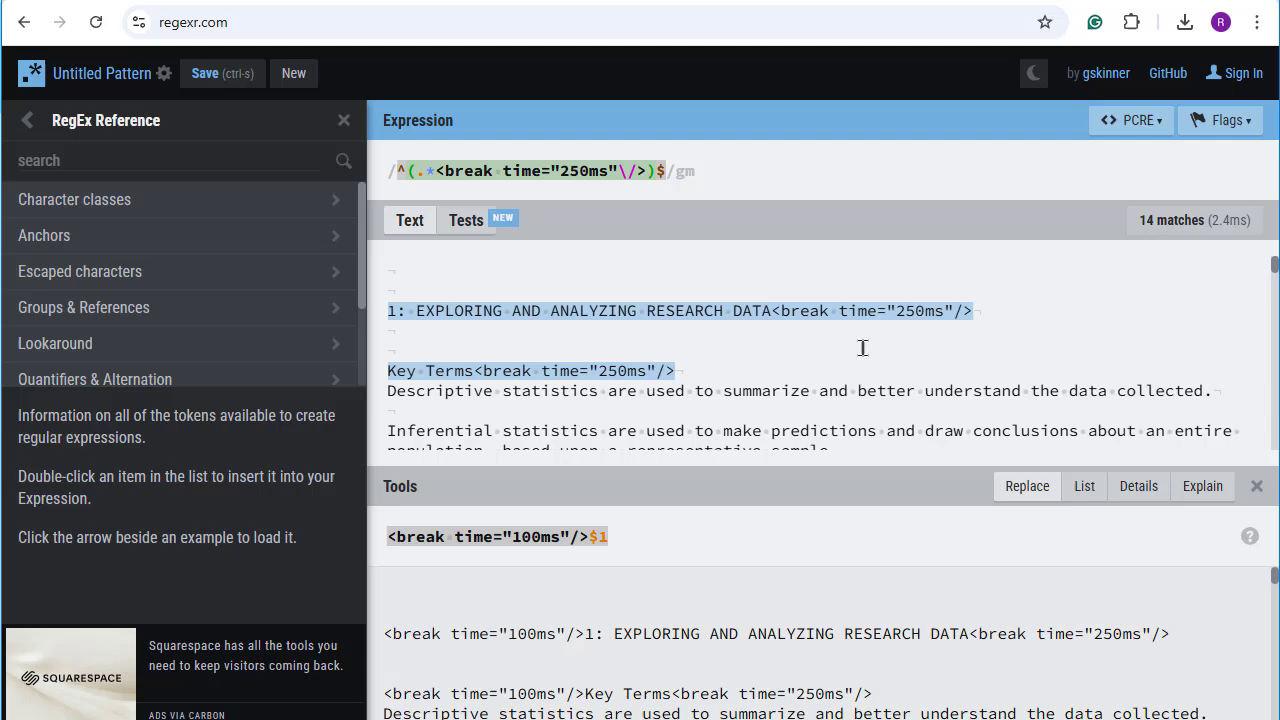
Step: Copy the entire replacement output with 100ms breaks before and 250ms breaks after the headings
mouse_move(862, 302)
click(485, 657)
key(ctrl+a)
key(ctrl+c)
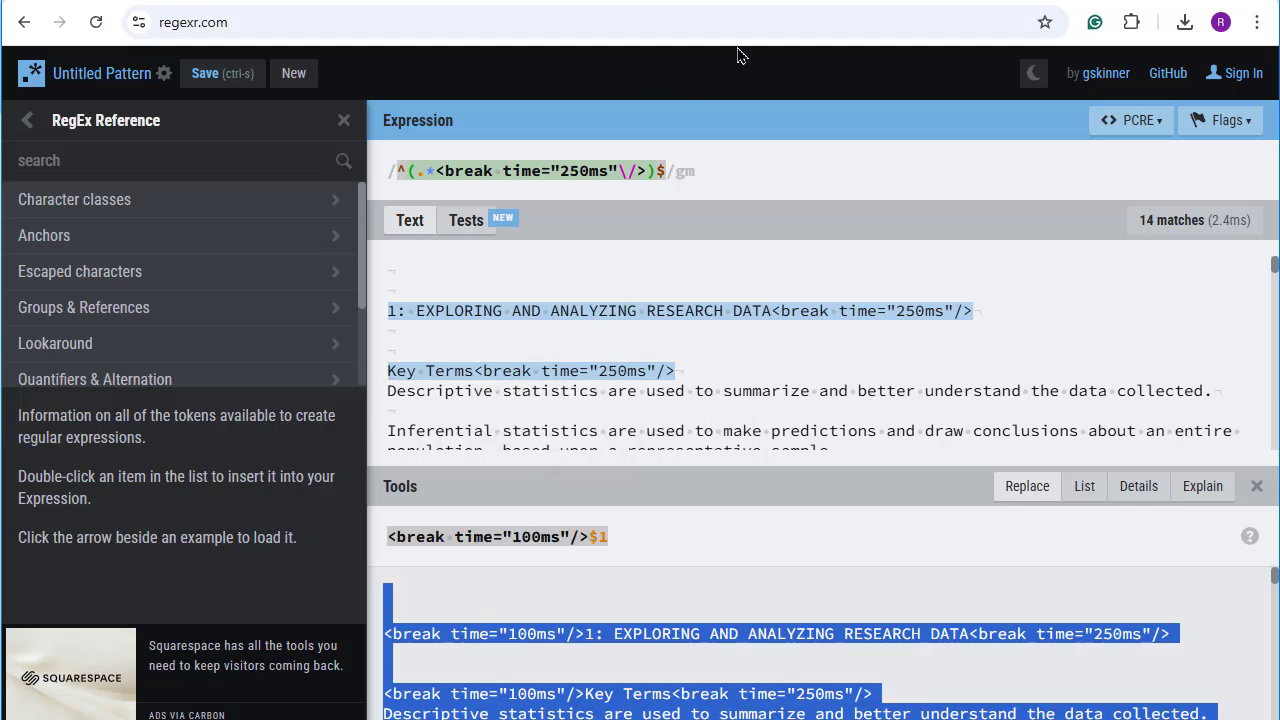
Step: Switch to Luvvoice and replace the chunk 1 text with the copied text containing the break tags
key(ctrl+Tab)
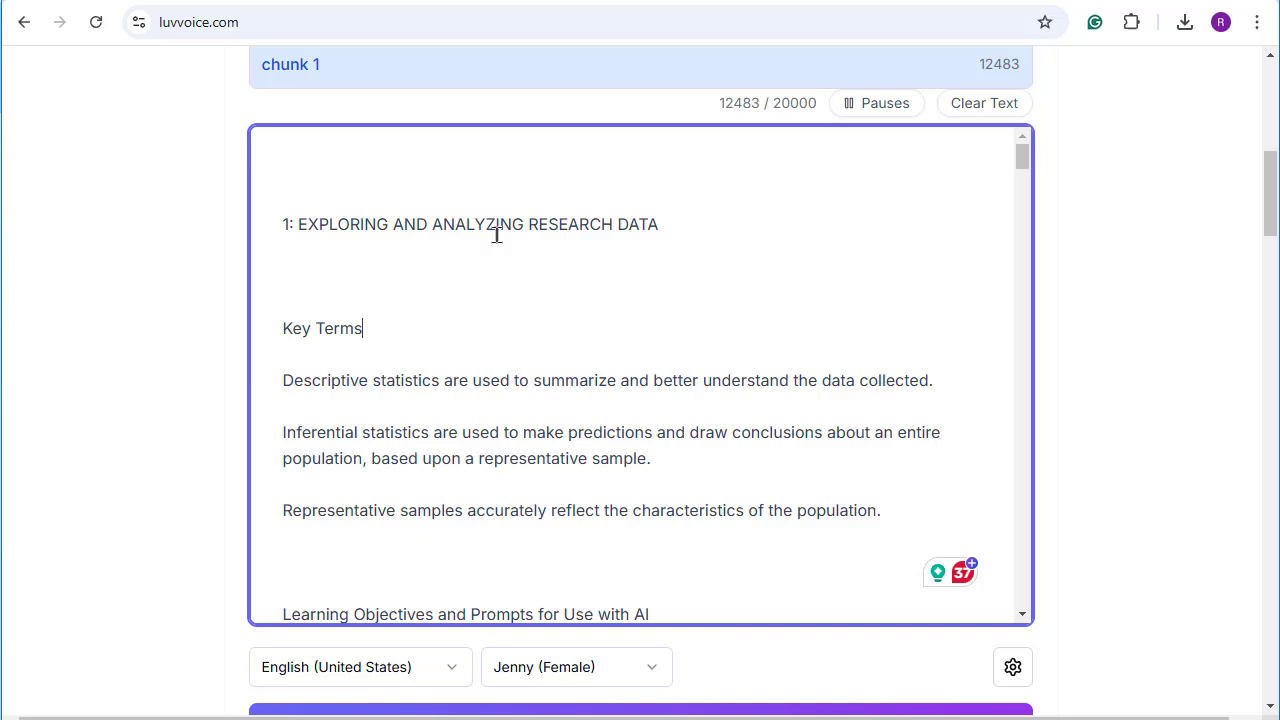
click(421, 279)
key(ctrl+a)
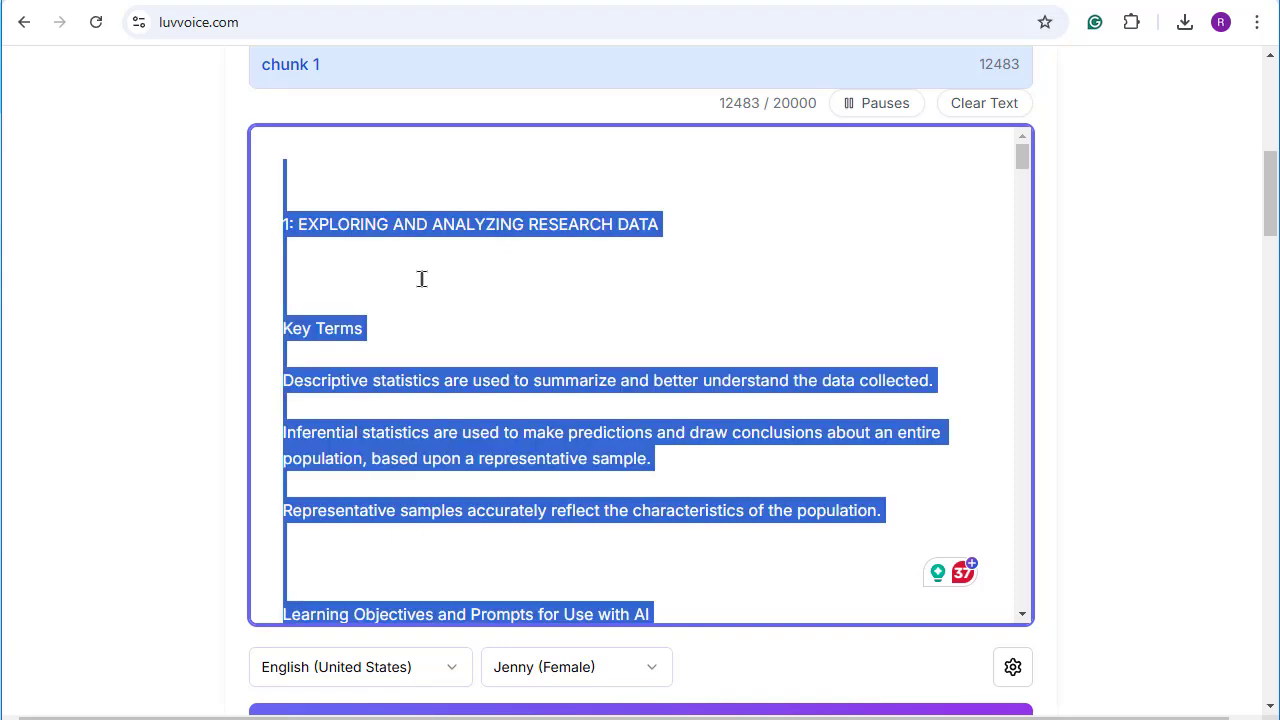
key(ctrl+v)
Step: Generate speech from the shortened, tagged text with the Andrew (Male) voice, play the audio while following the text, and pause it
scroll(421, 279, up, 10)
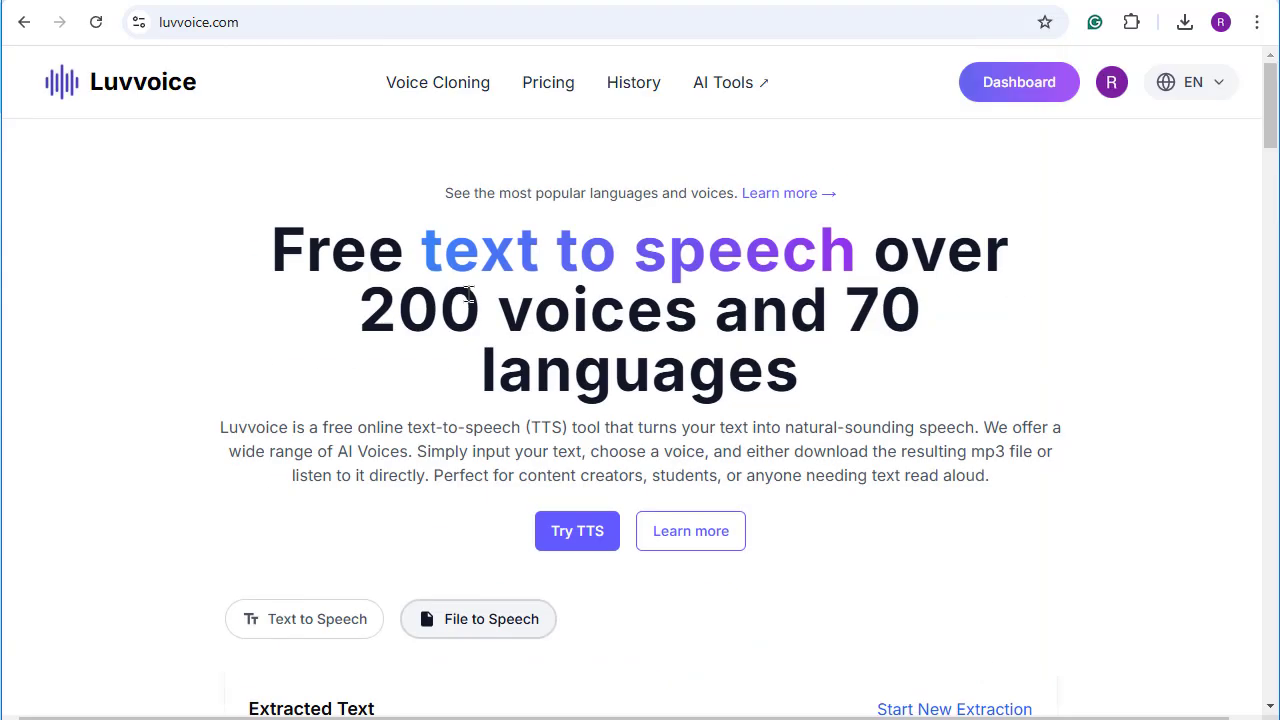
scroll(1140, 362, down, 8)
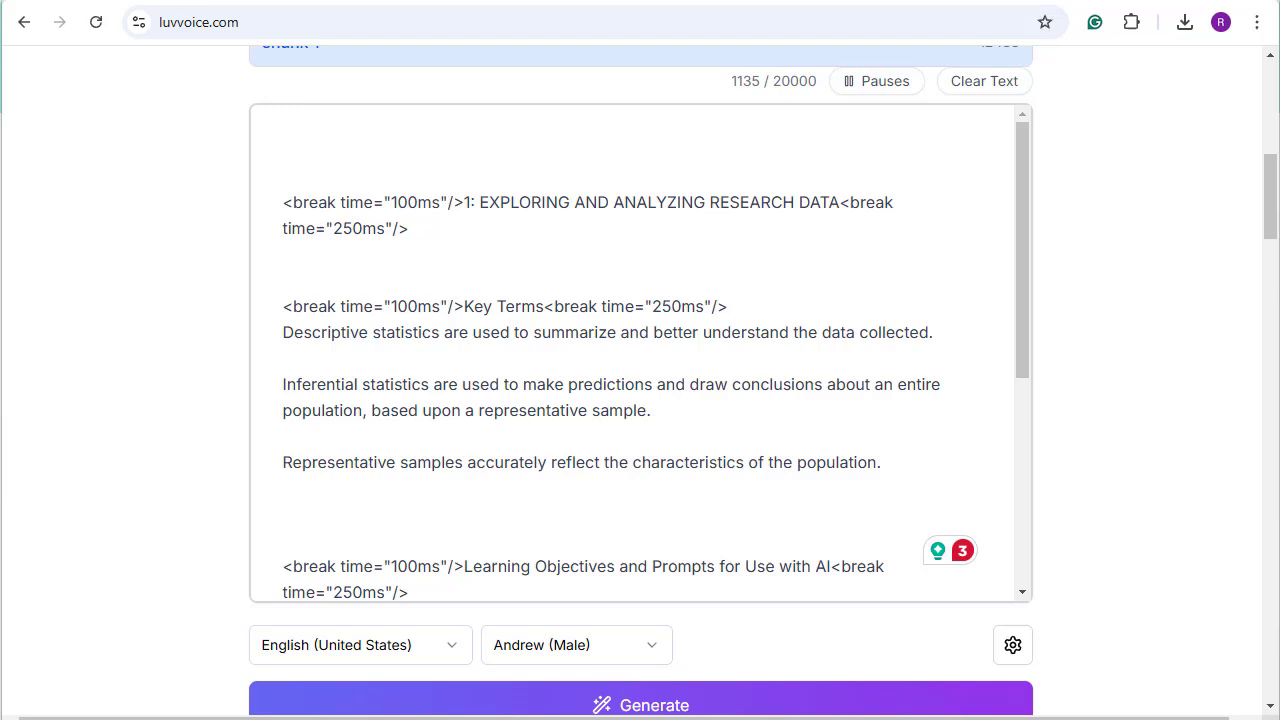
click(665, 700)
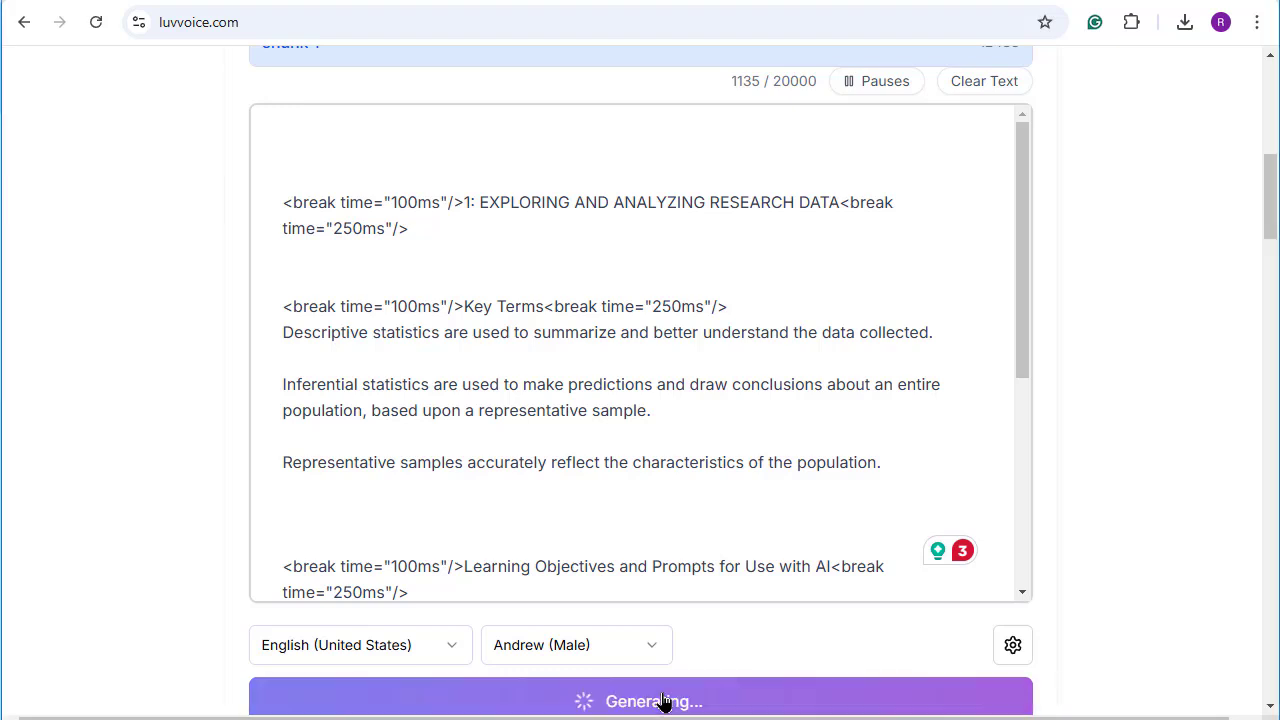
scroll(1123, 340, down, 1)
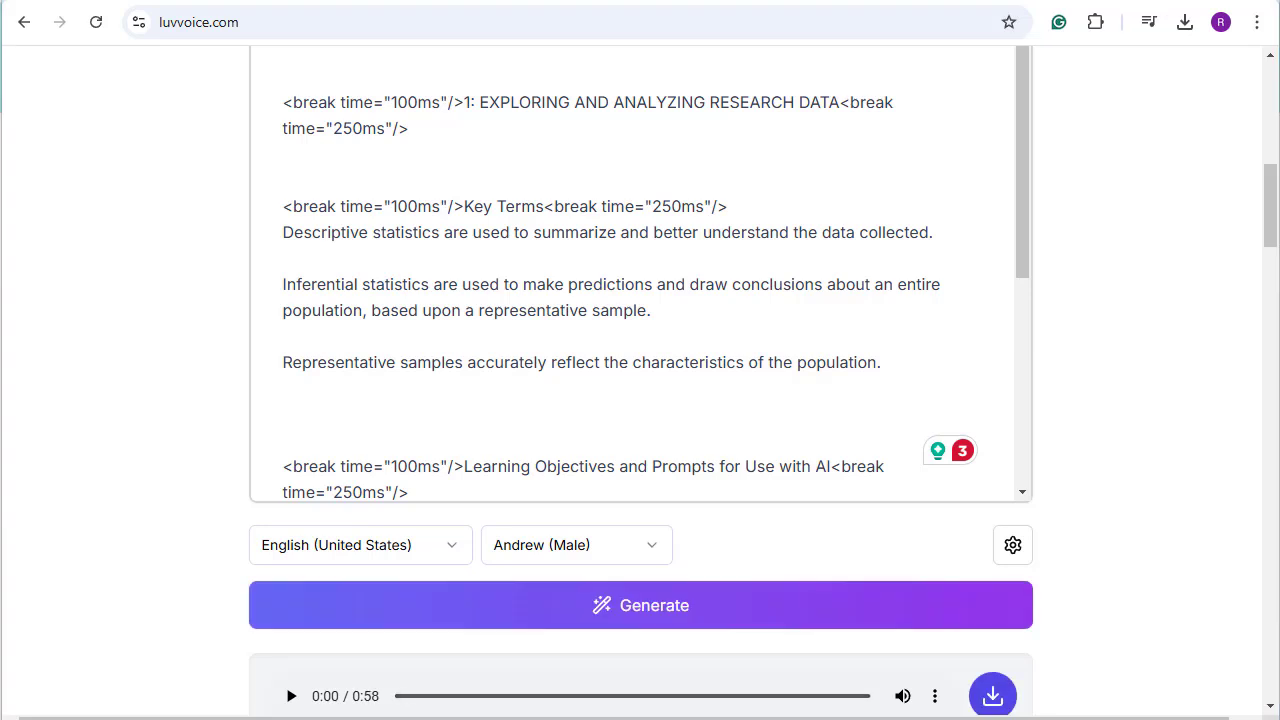
click(291, 696)
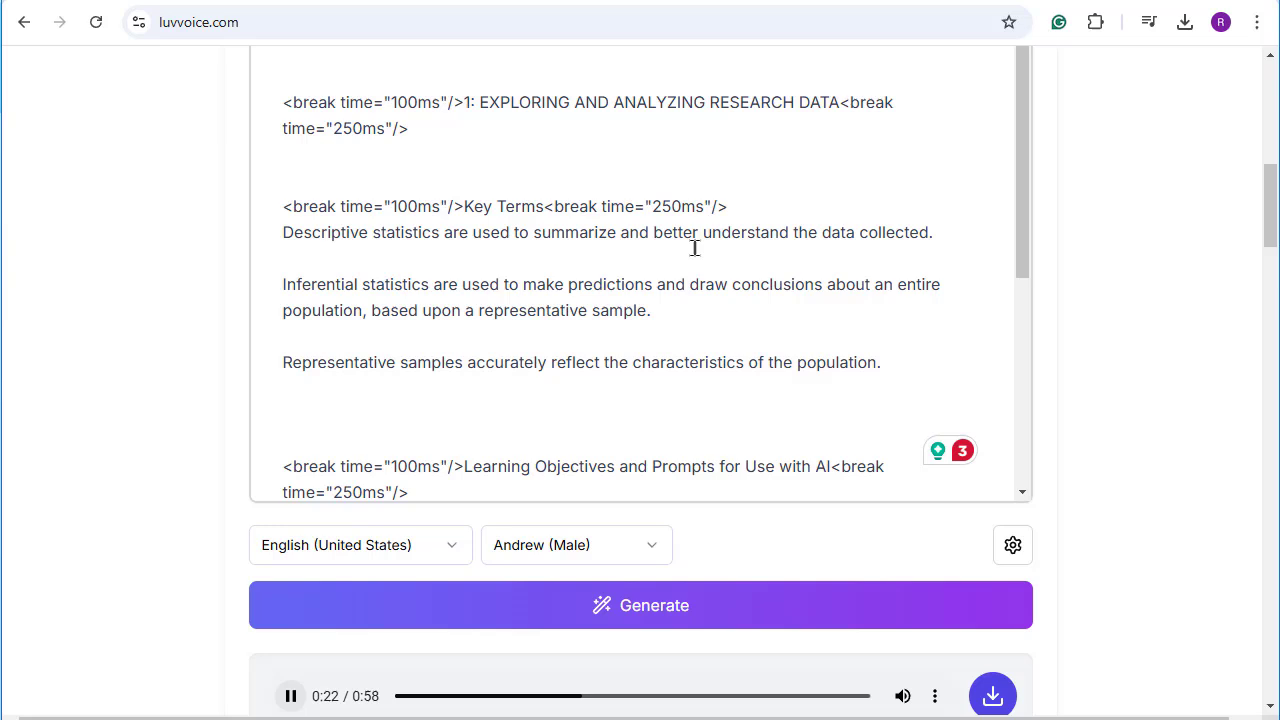
scroll(694, 248, down, 2)
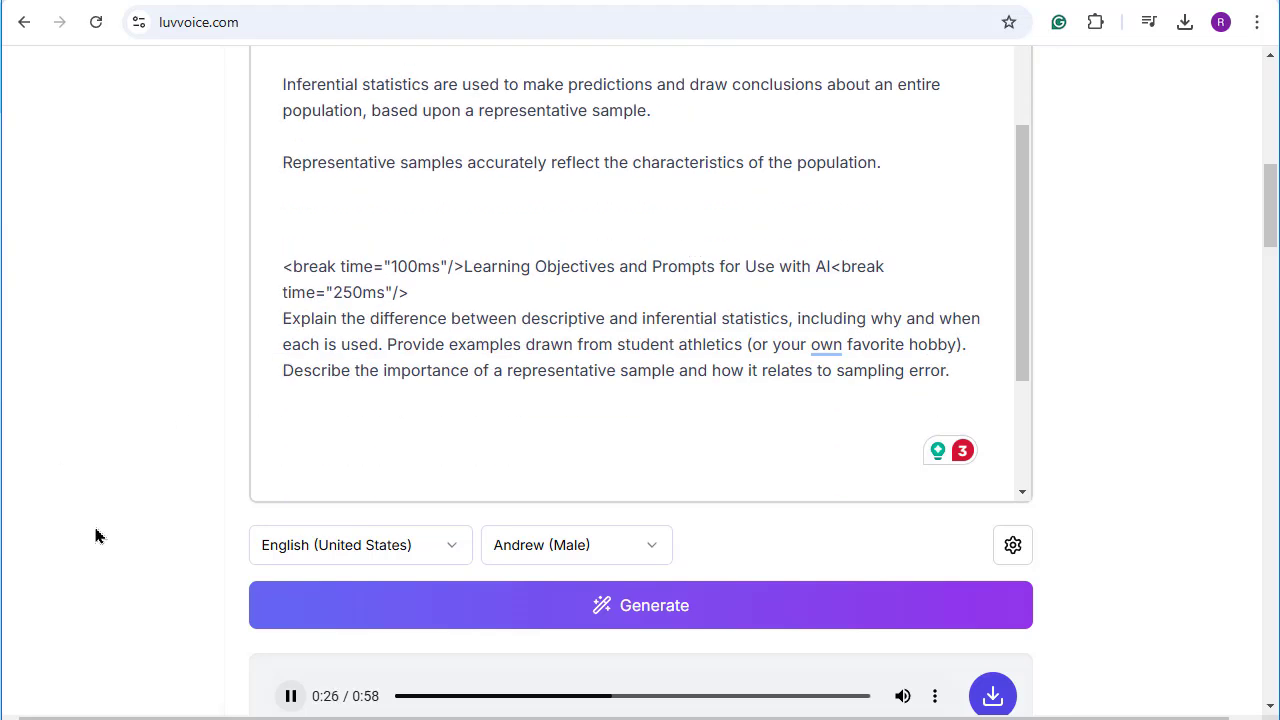
click(290, 696)
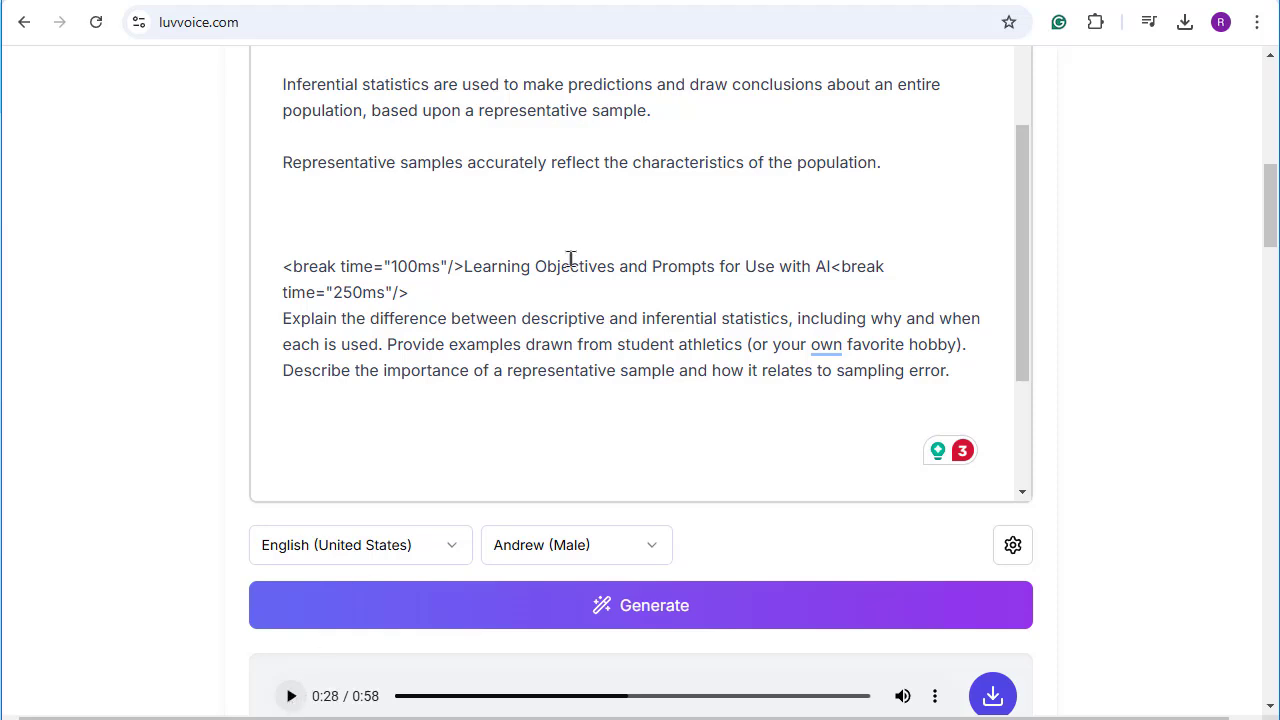